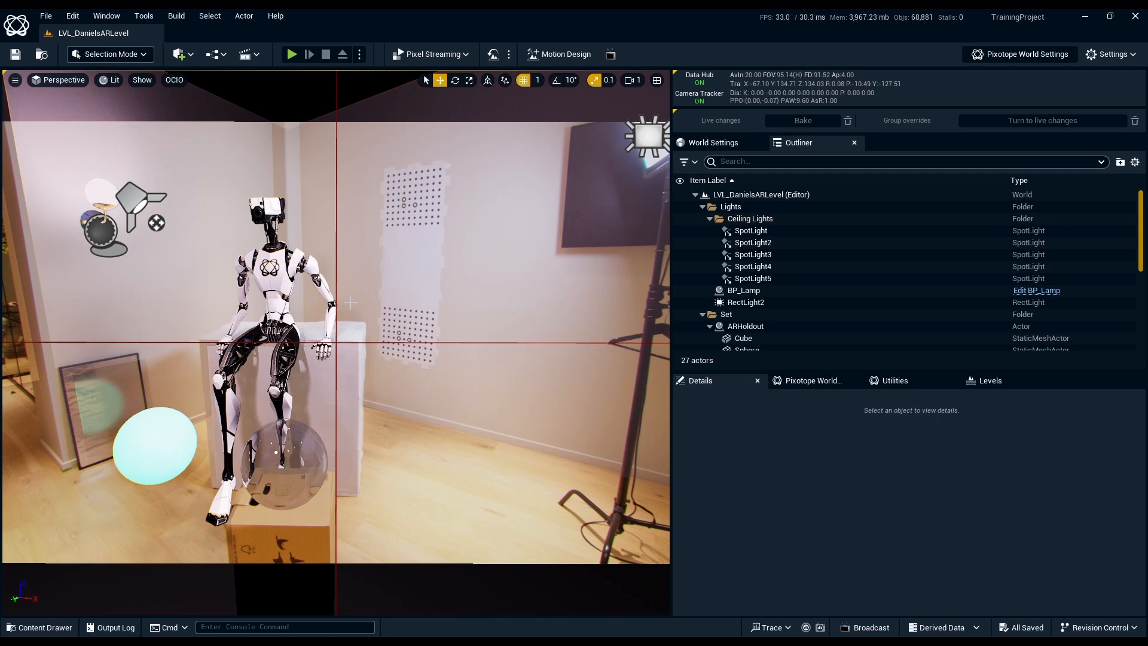
Examine the AR set around the robot from outside and up close, including the walls, box and camera position
scroll(524, 269, down, 8)
middle_drag(523, 269, 478, 251)
right_drag(478, 251, 401, 260)
key(d)
middle_drag(401, 260, 391, 318)
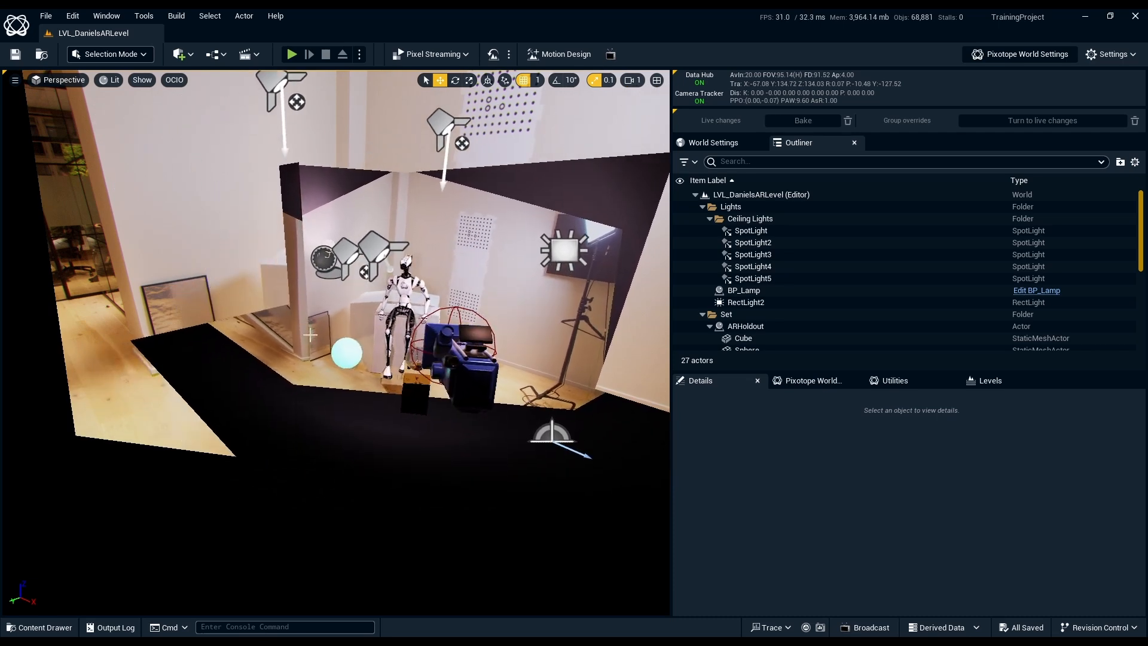
scroll(309, 316, up, 3)
scroll(314, 316, up, 3)
scroll(335, 346, up, 3)
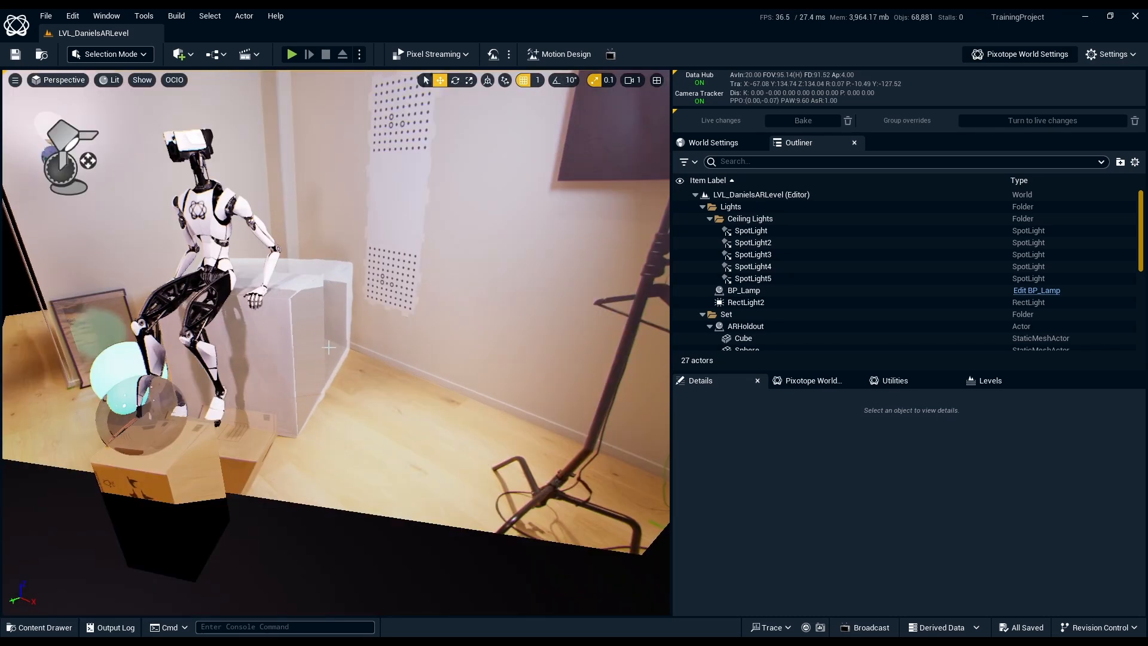
right_drag(317, 395, 306, 343)
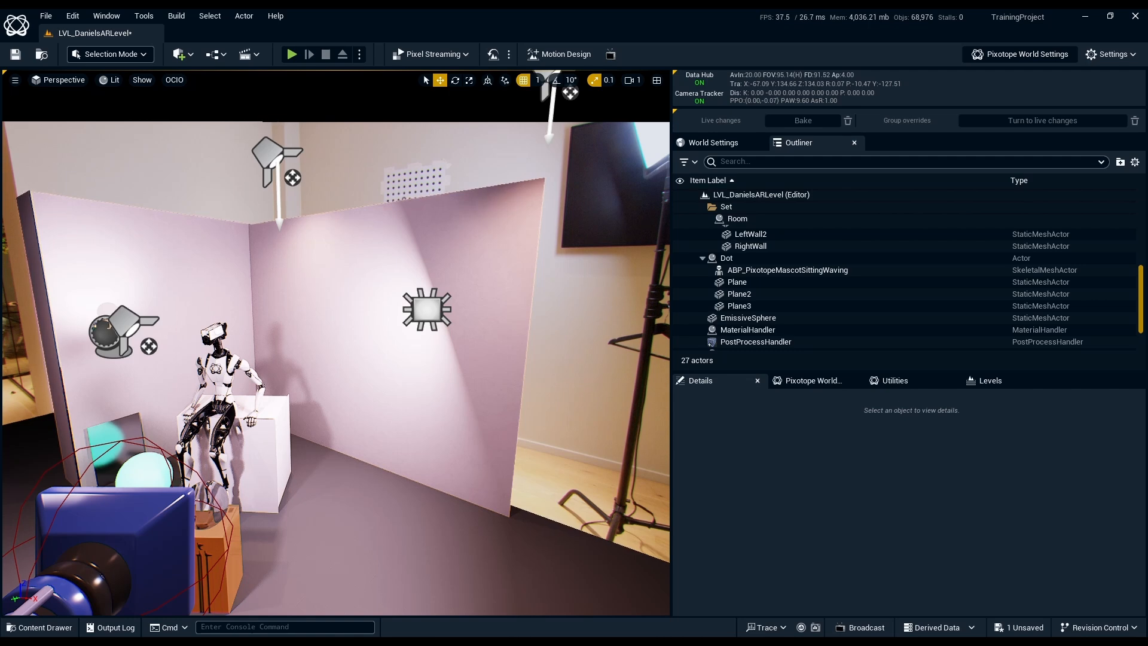
Convert LeftWall, LeftWall2 and RightWall together to AR Shadow, Reflection & Light Catcher with the Don't change Material option
click(29, 228)
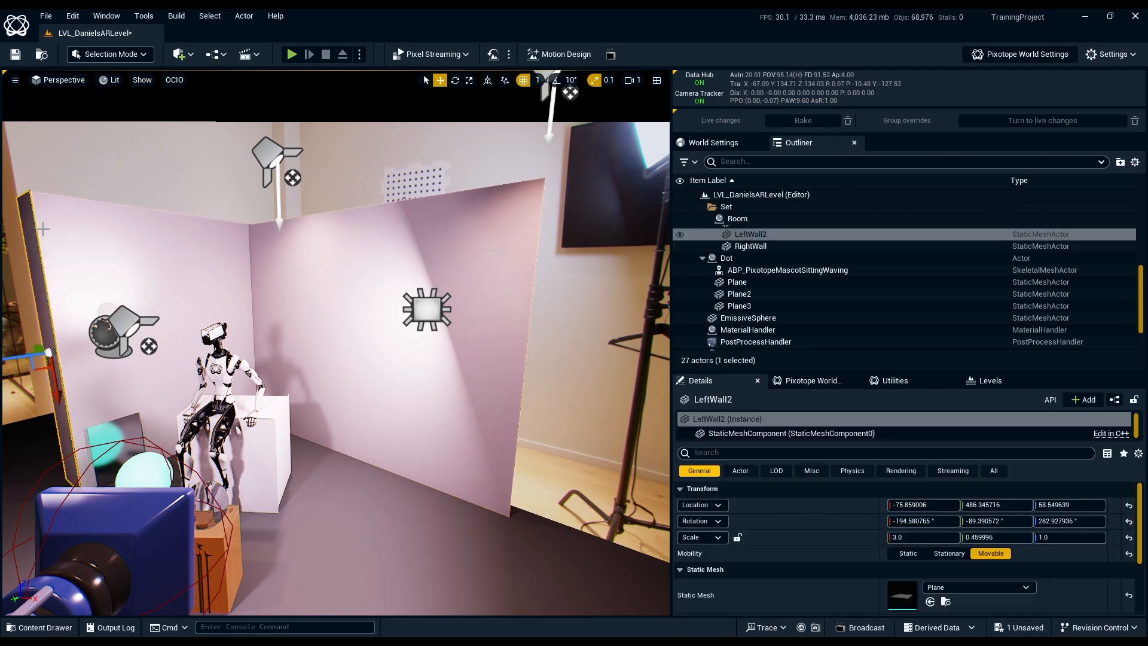
ctrl+click(100, 238)
ctrl+click(312, 259)
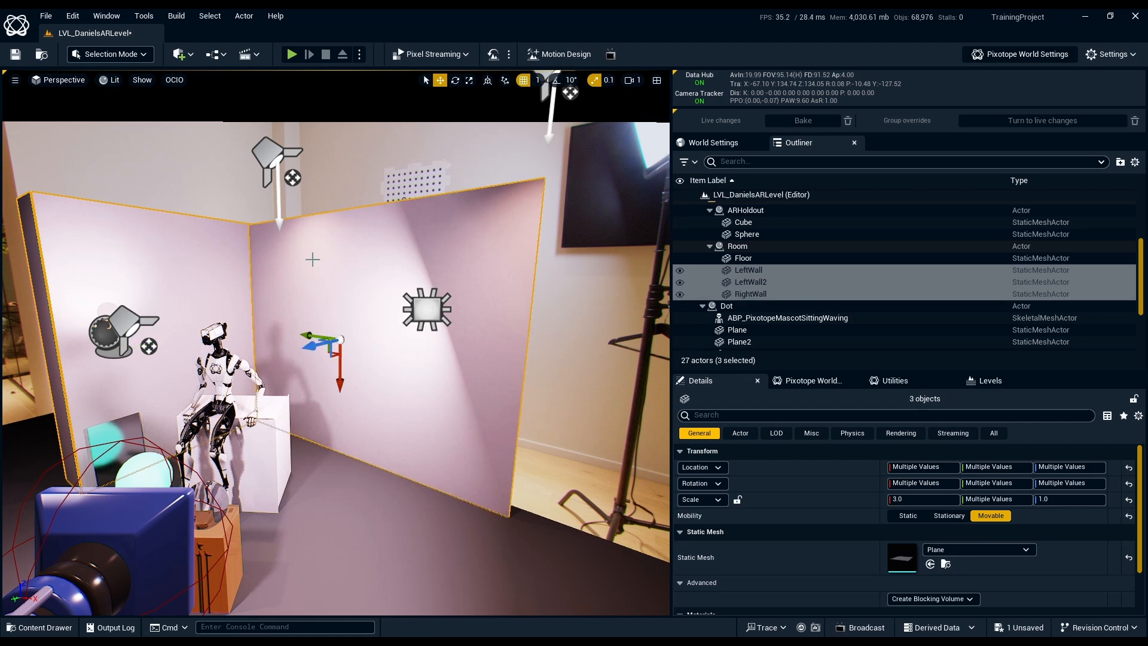
right_click(313, 261)
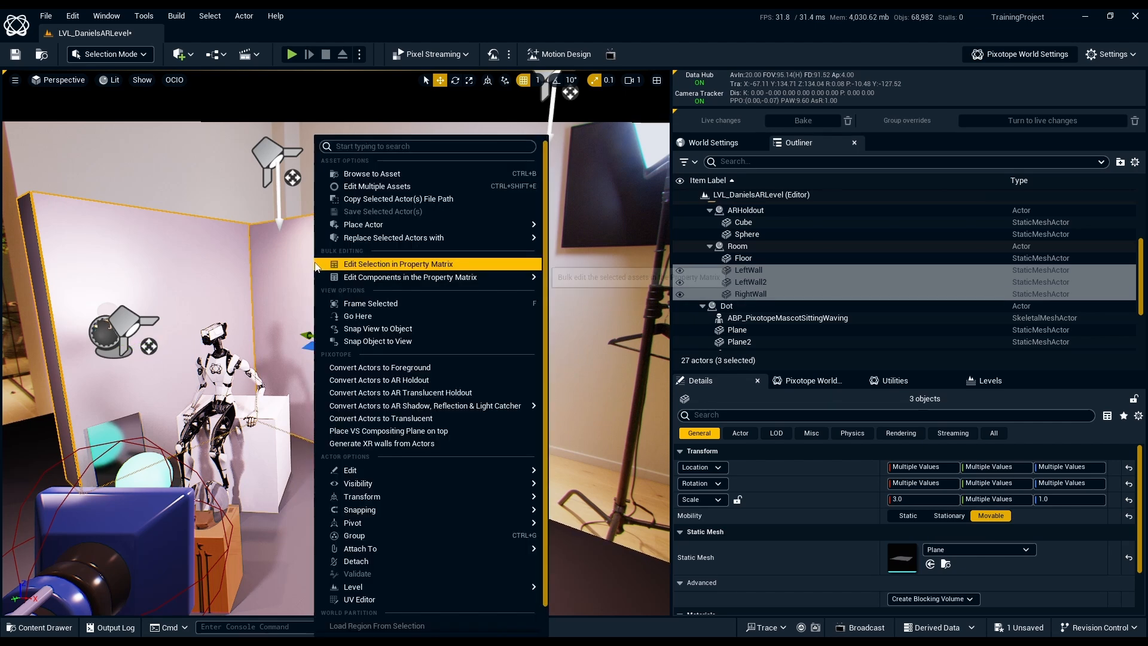
mouse_move(460, 406)
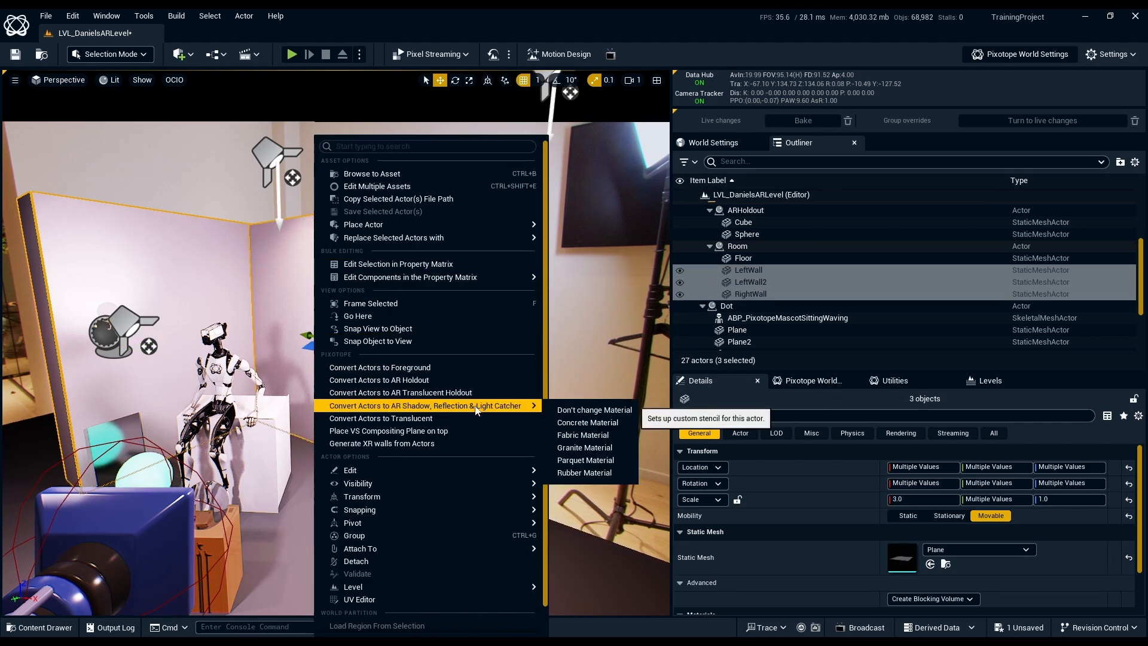
click(621, 410)
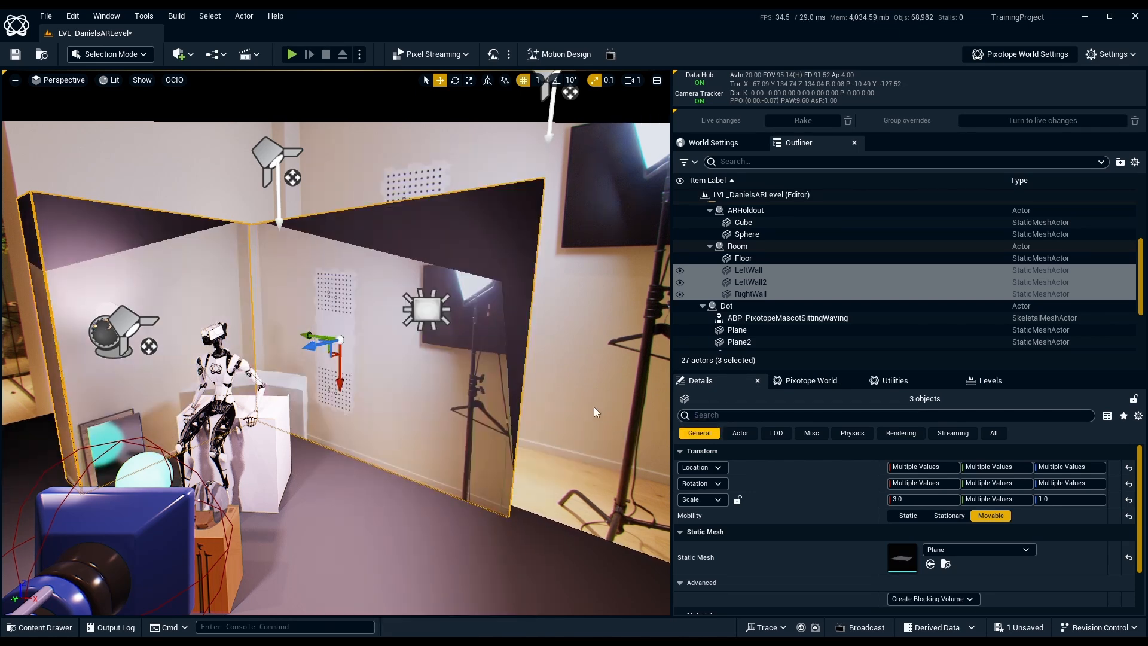
Convert the three planes of the white box under the robot to AR Shadow, Reflection & Light Catcher with Don't change Material
click(257, 450)
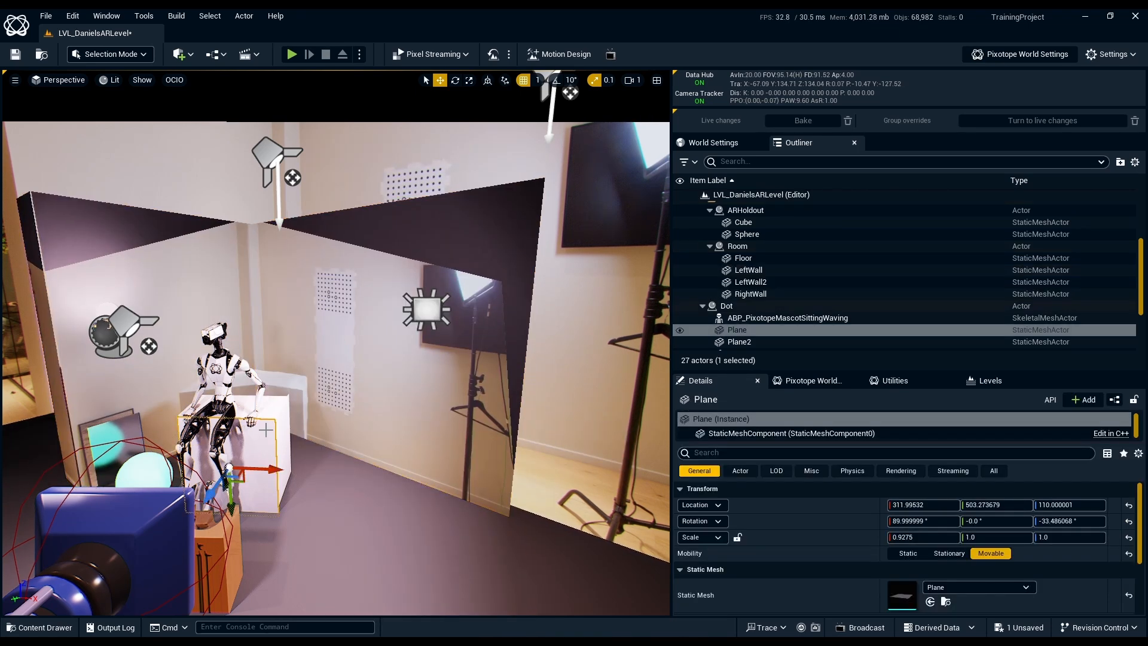
ctrl+click(287, 429)
ctrl+click(286, 445)
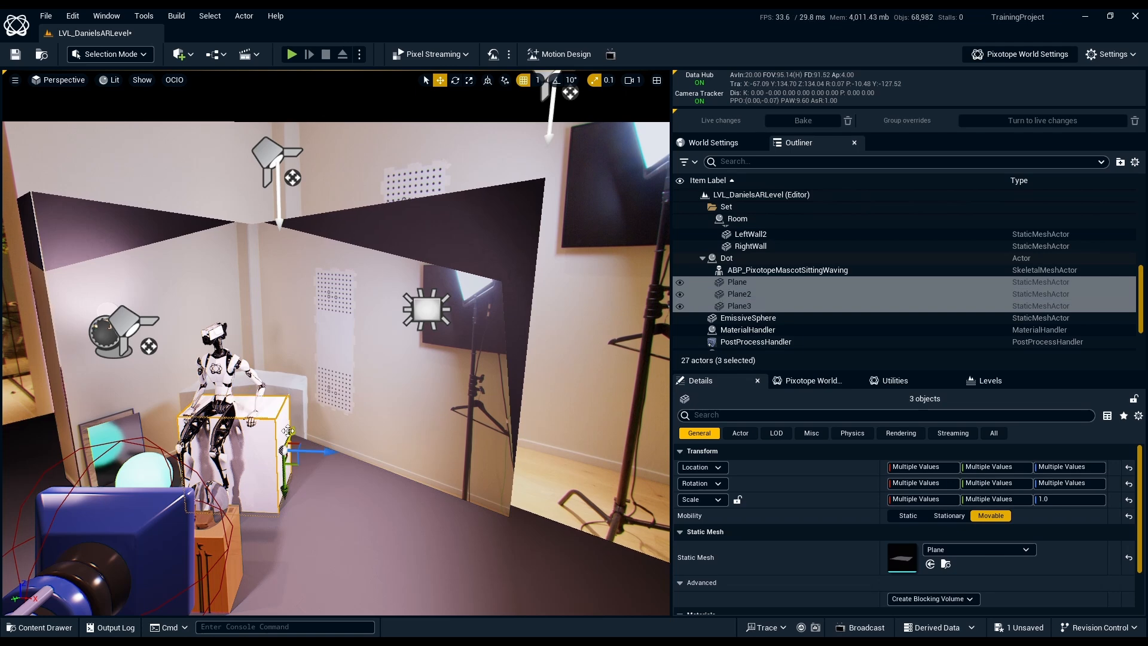
right_click(286, 428)
mouse_move(323, 406)
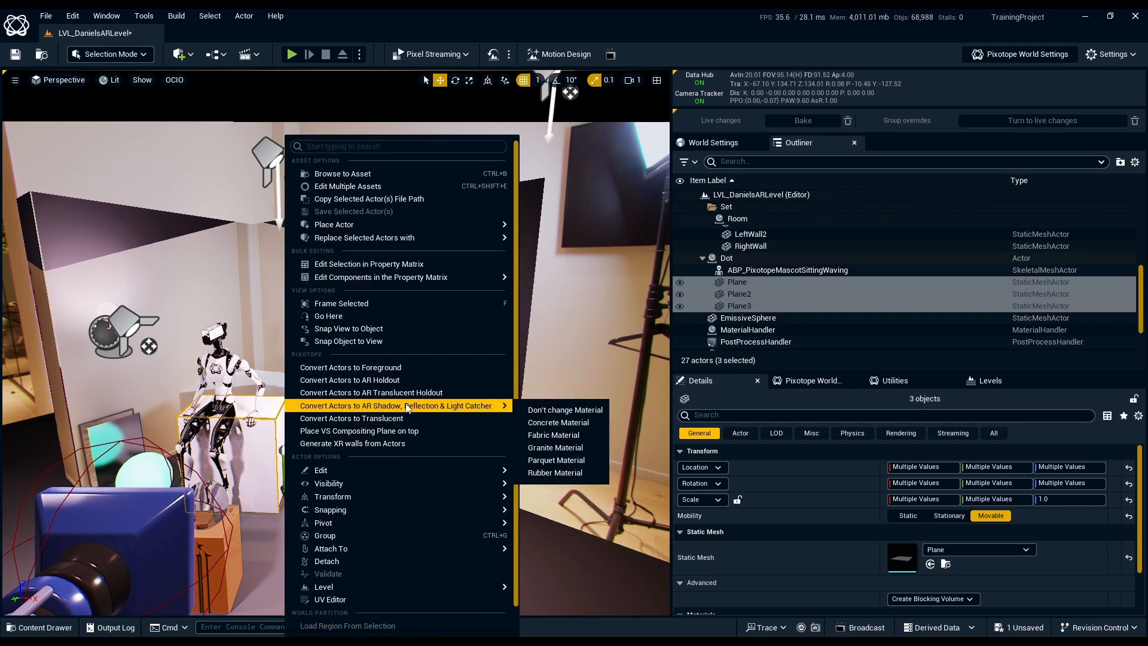
click(548, 410)
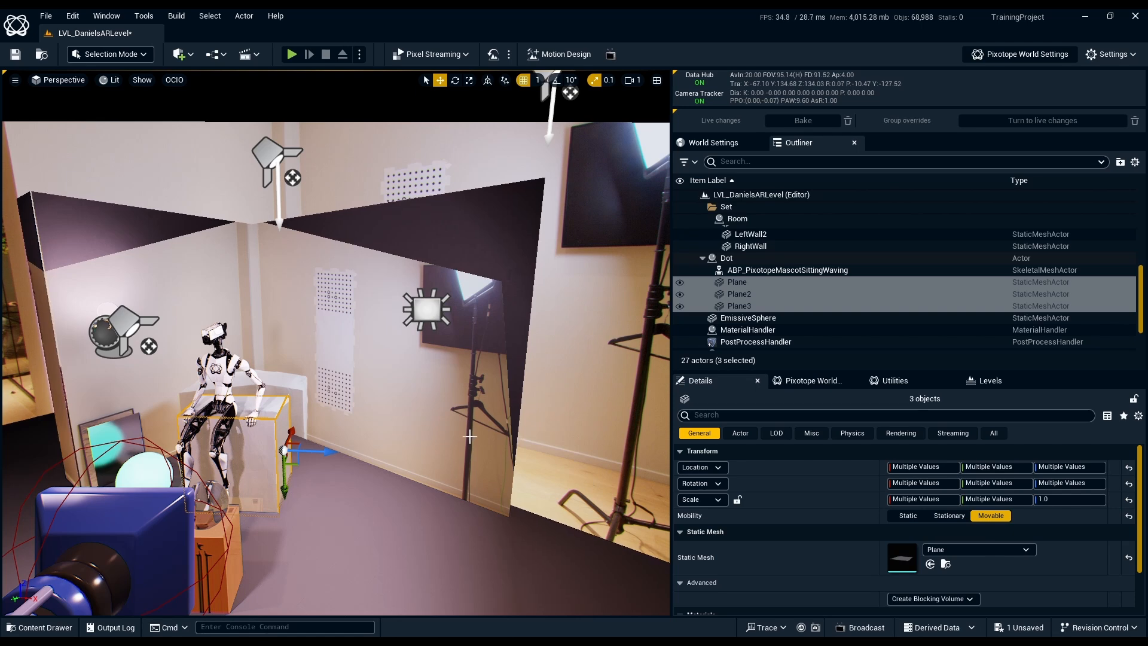
Convert the Floor to AR Shadow, Reflection & Light Catcher using the Parquet Material
click(376, 517)
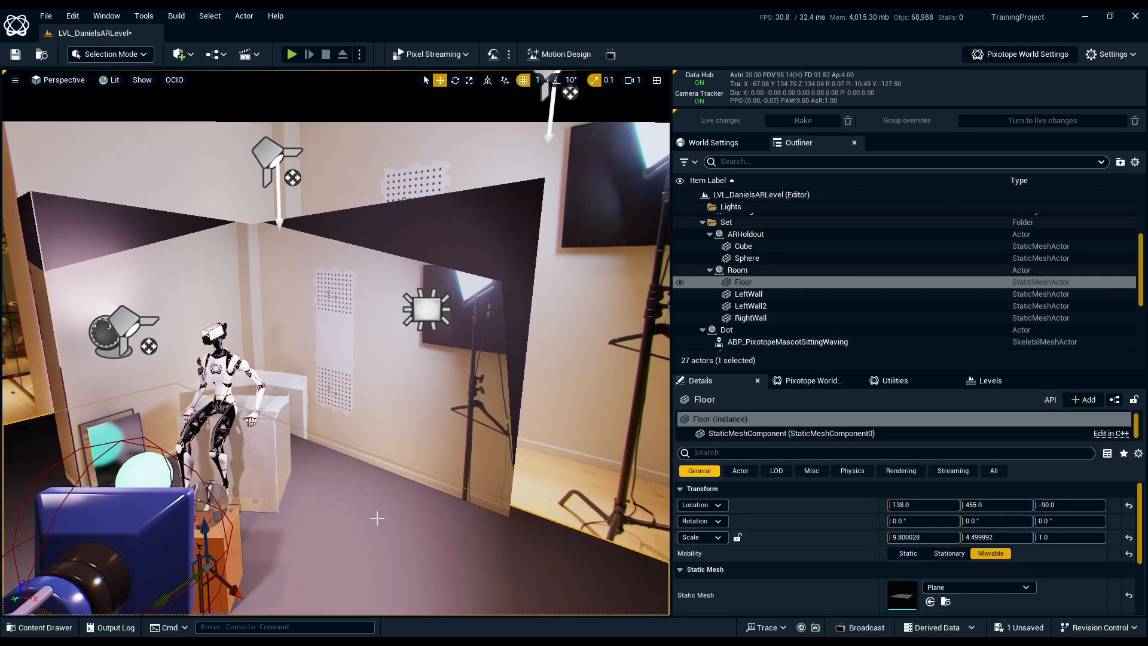
right_click(377, 518)
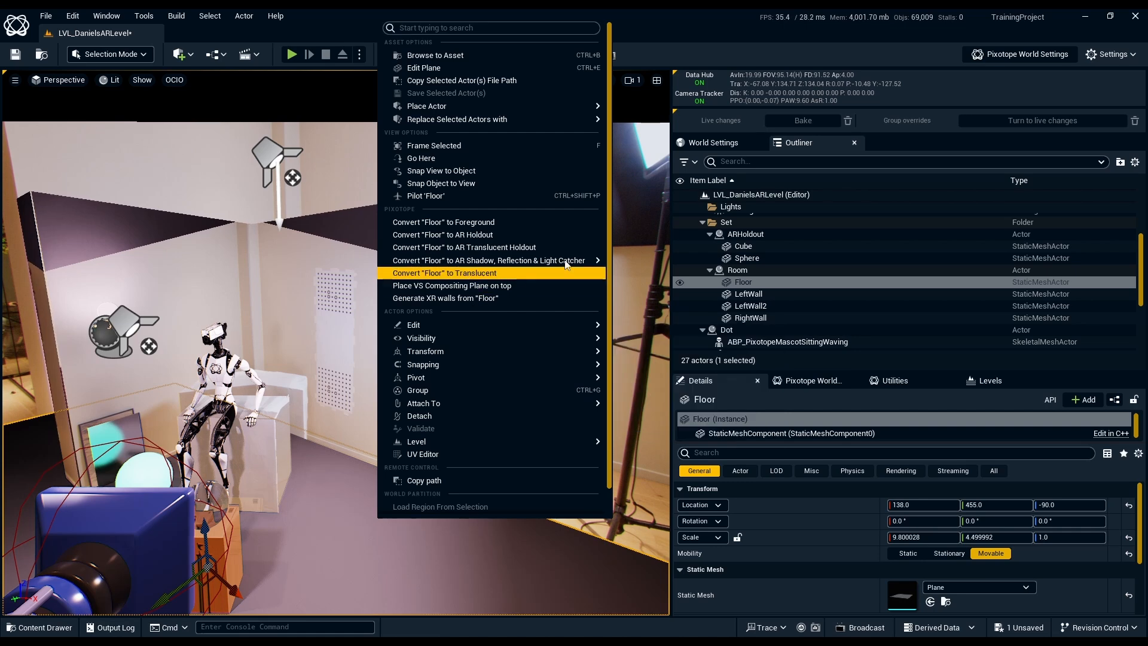
mouse_move(588, 261)
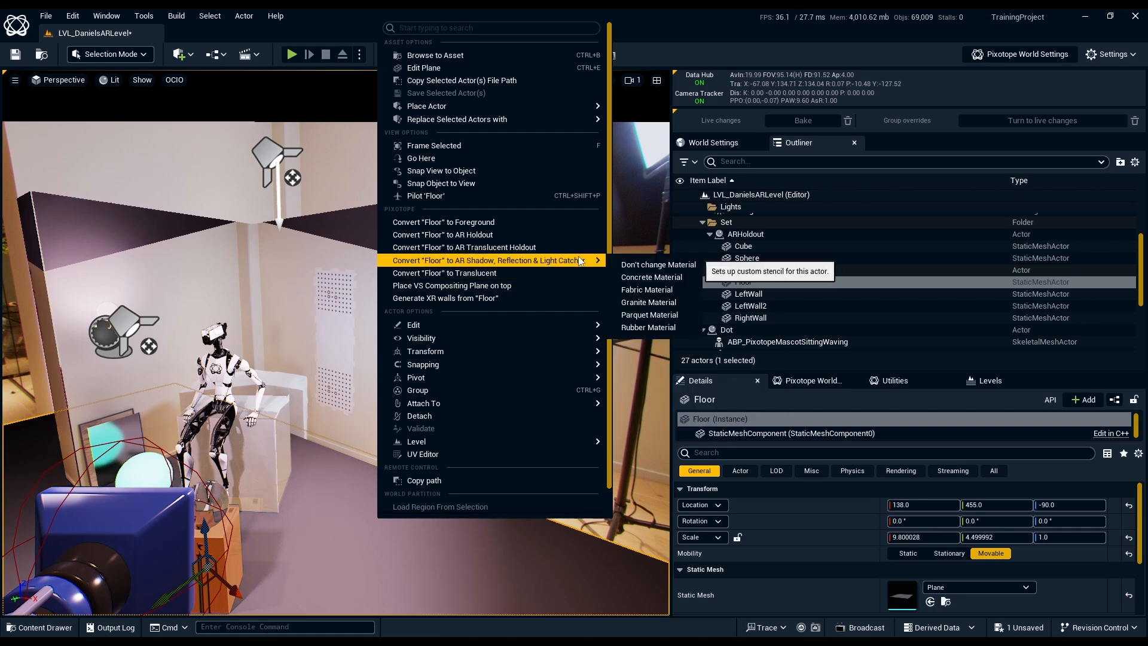
click(657, 317)
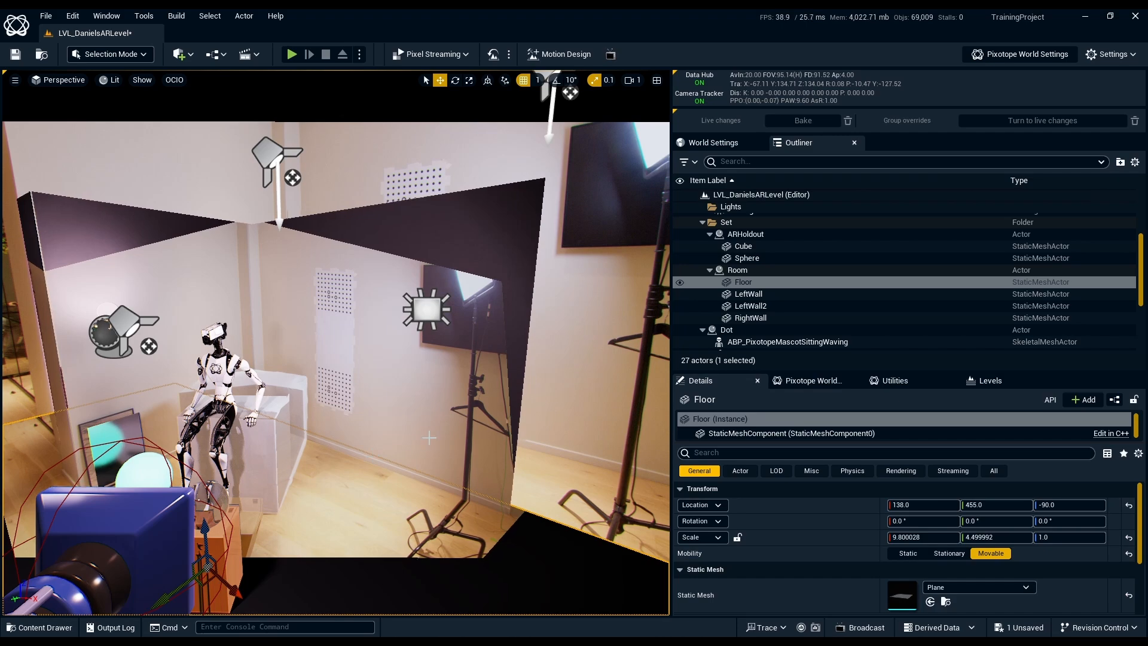
Convert the ReflectiveFrame on the picture near the glowing sphere to AR Shadow, Reflection & Light Catcher with Don't change Material
middle_drag(372, 456, 299, 439)
right_drag(337, 408, 389, 410)
scroll(339, 405, up, 3)
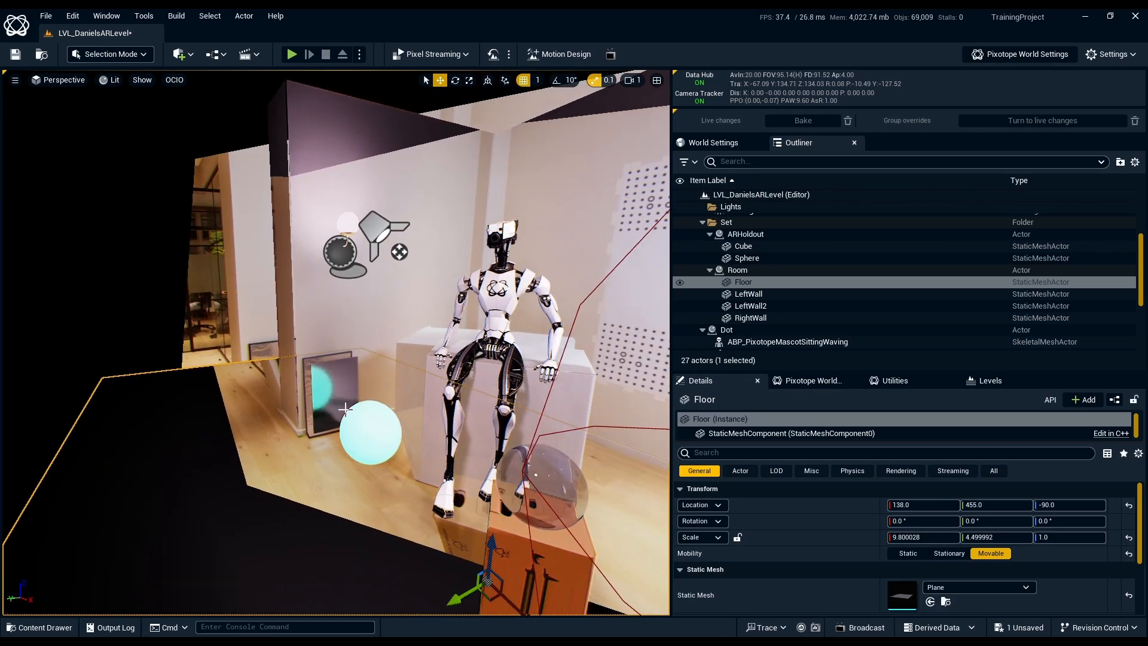
click(337, 401)
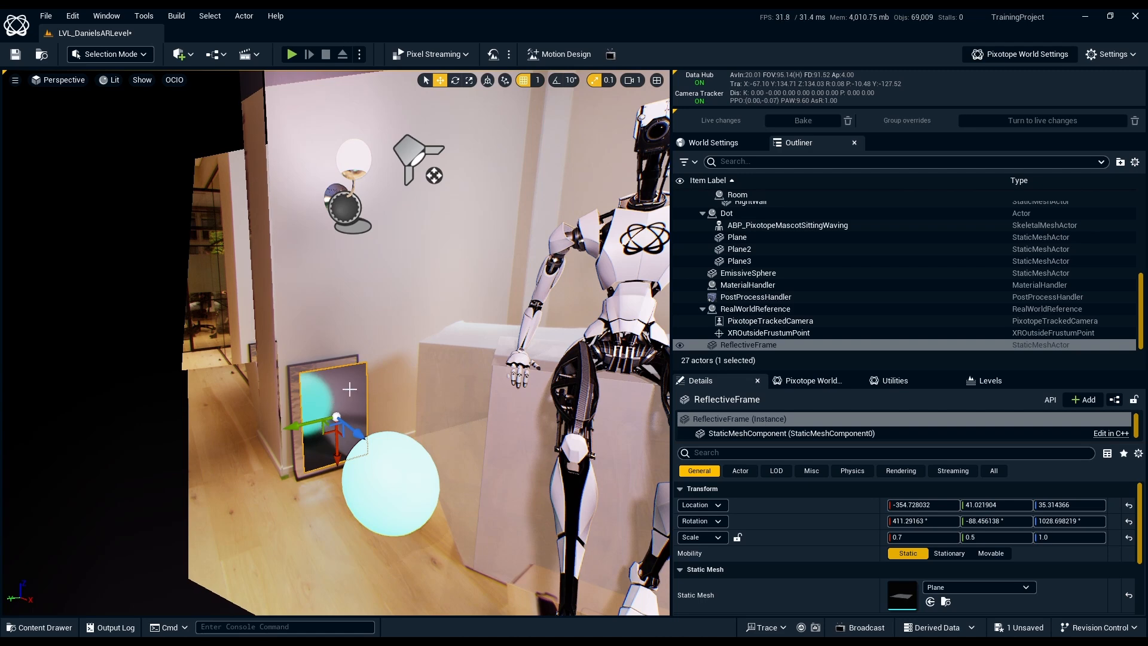
right_click(350, 412)
mouse_move(556, 379)
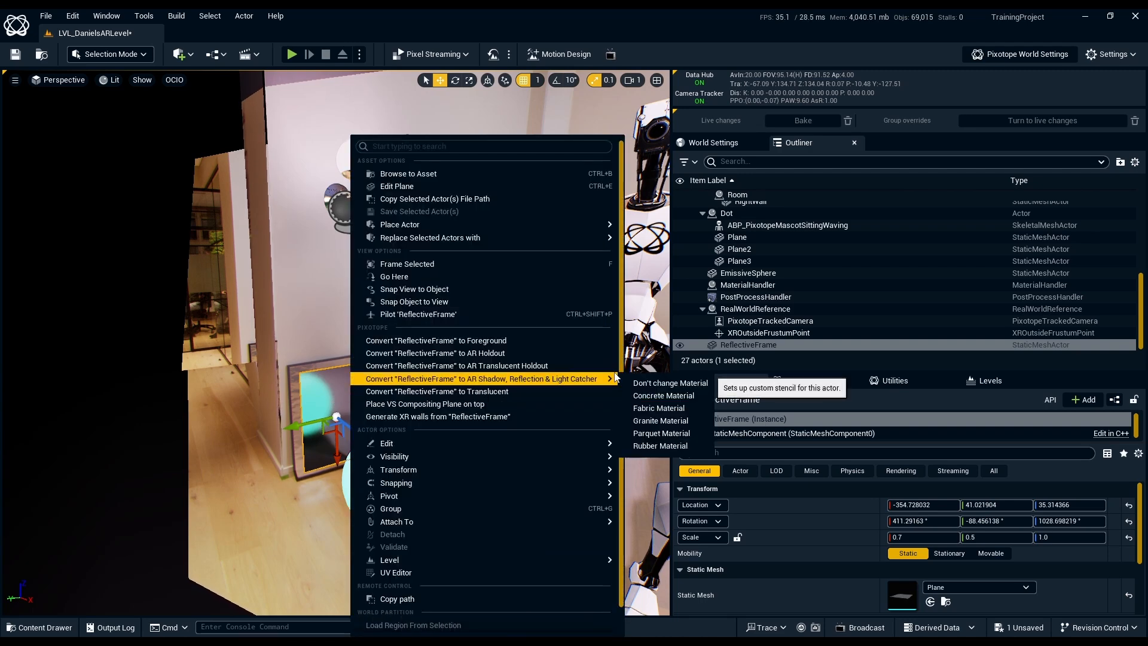
click(667, 383)
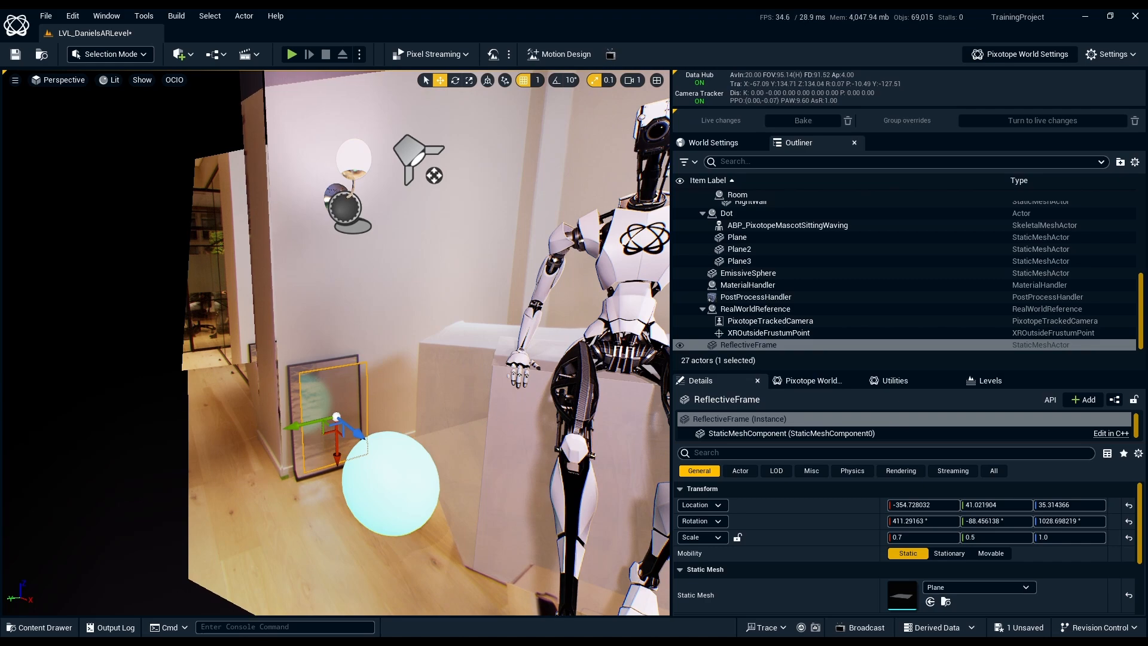
Convert the orange Cube beneath the glass sphere to AR Holdout
right_drag(590, 470, 660, 521)
click(556, 519)
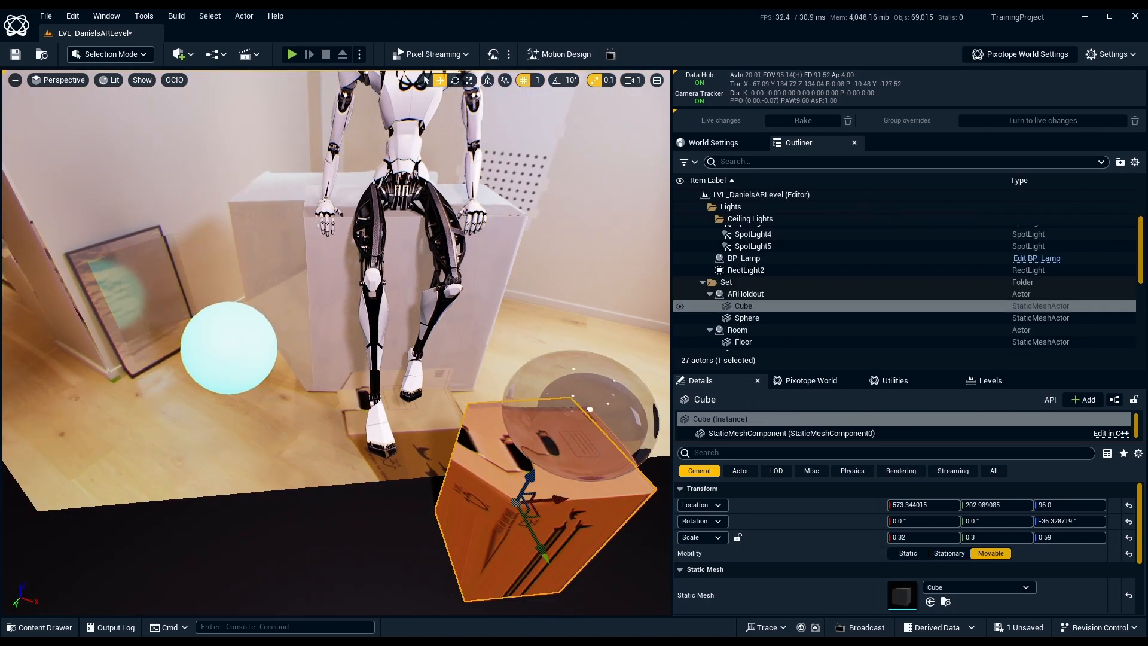
key(d)
right_drag(557, 519, 324, 447)
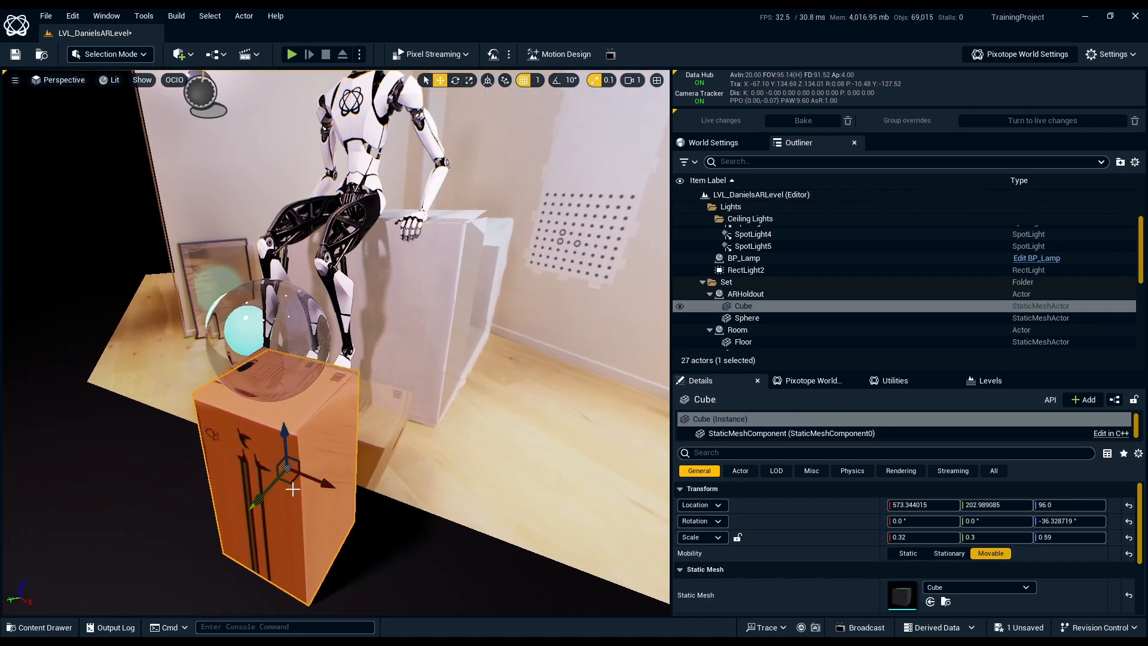
right_click(324, 447)
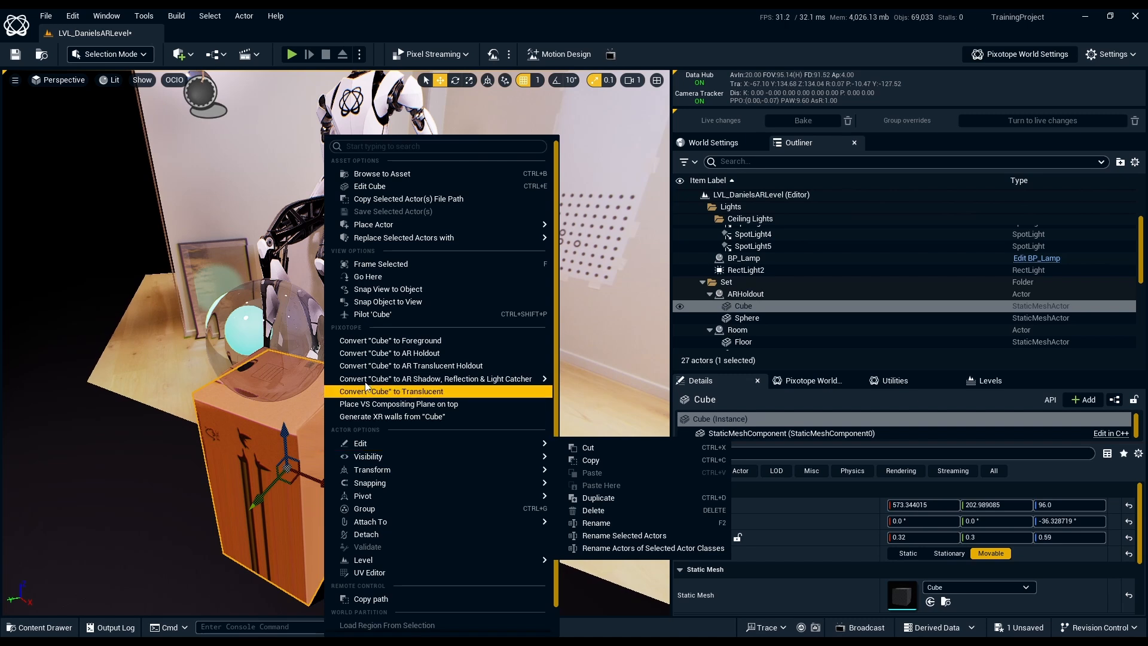
click(477, 353)
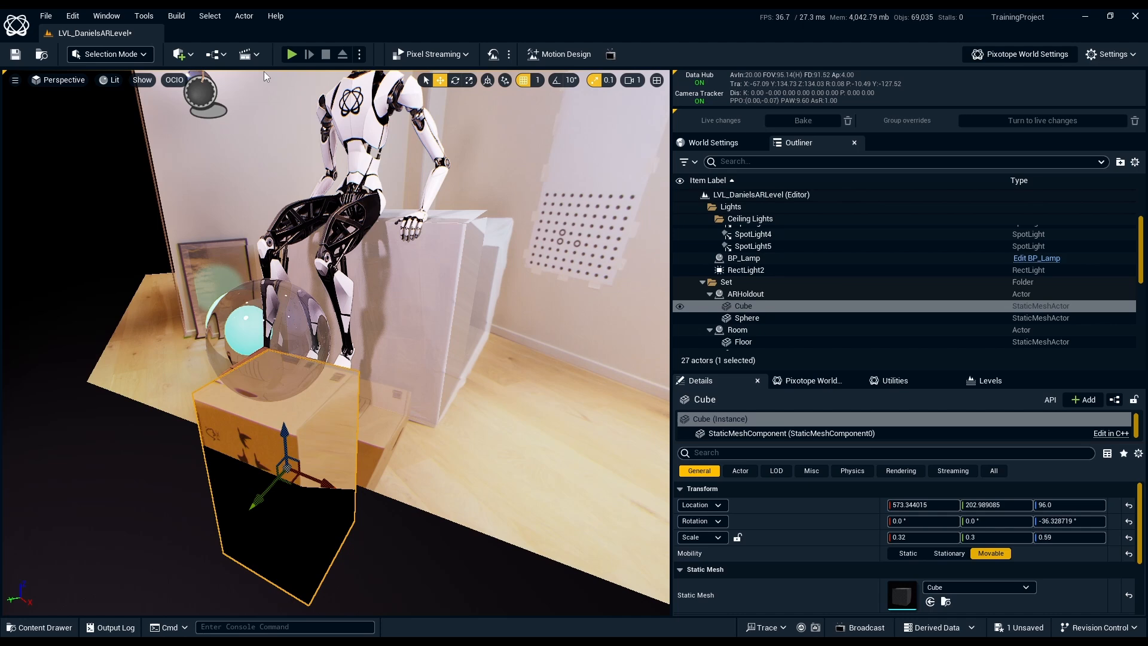
Play the level to preview the composited AR scene, and stop the preview
click(291, 55)
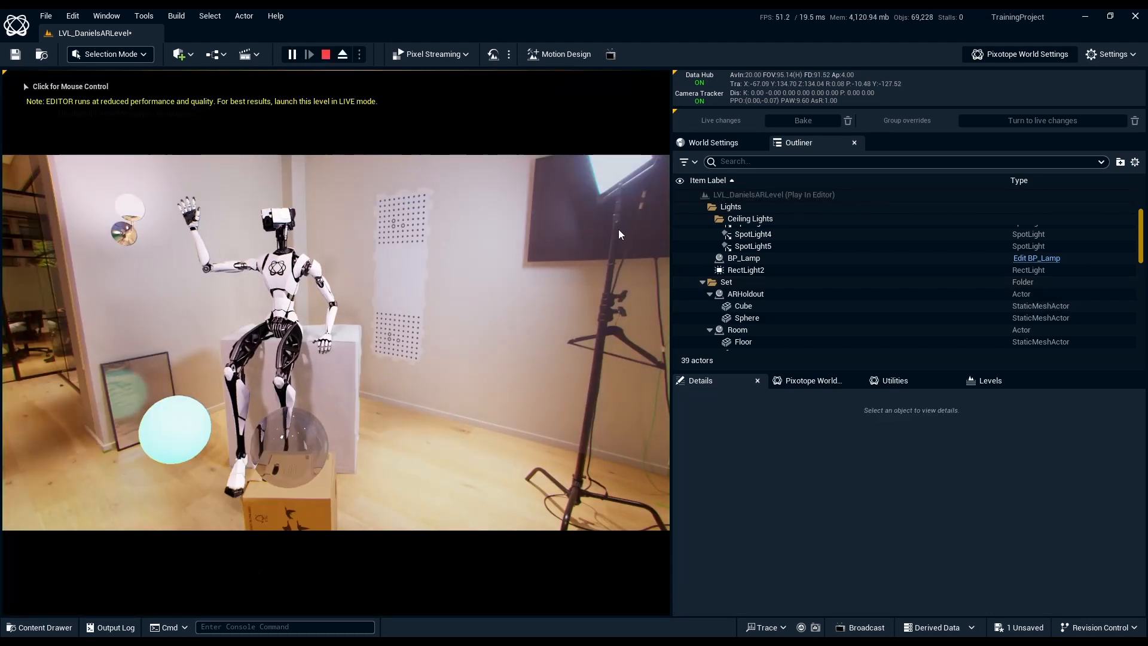
key(Escape)
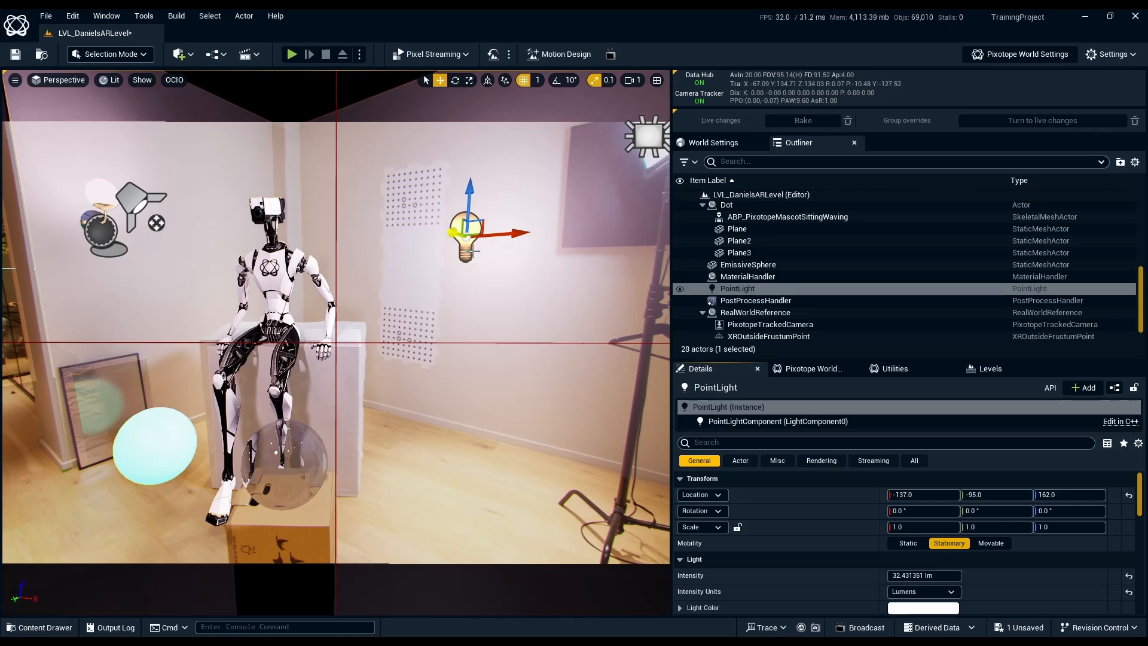
Move the point light from the back wall across to the wall lamp and back toward the robot
drag(496, 233, 39, 272)
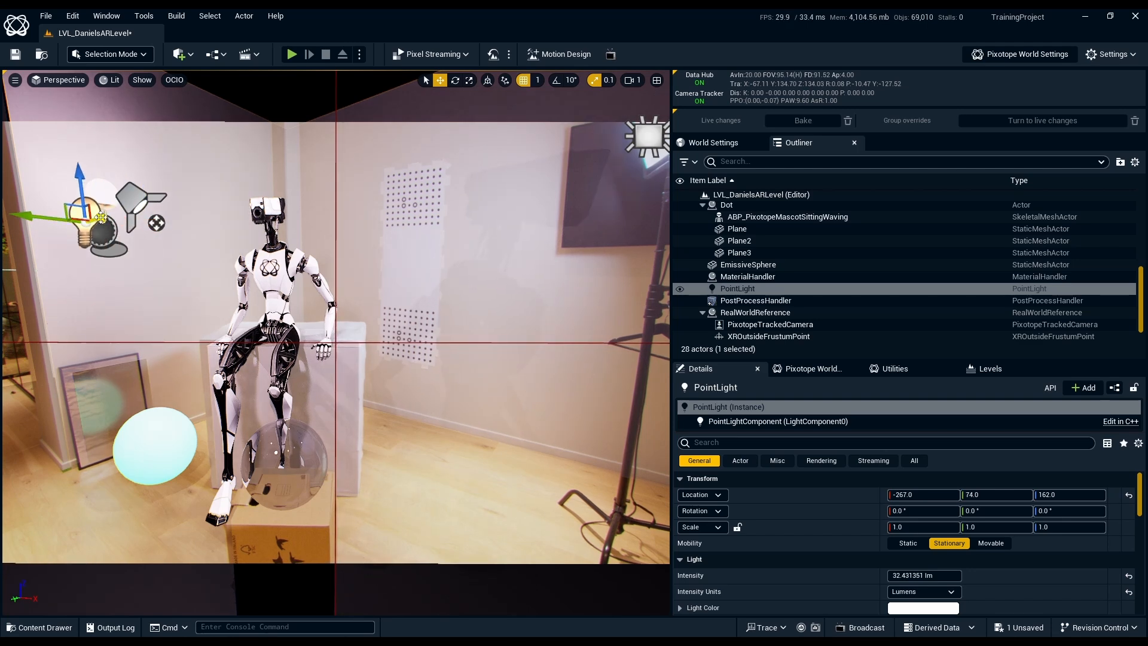
drag(103, 219, 183, 230)
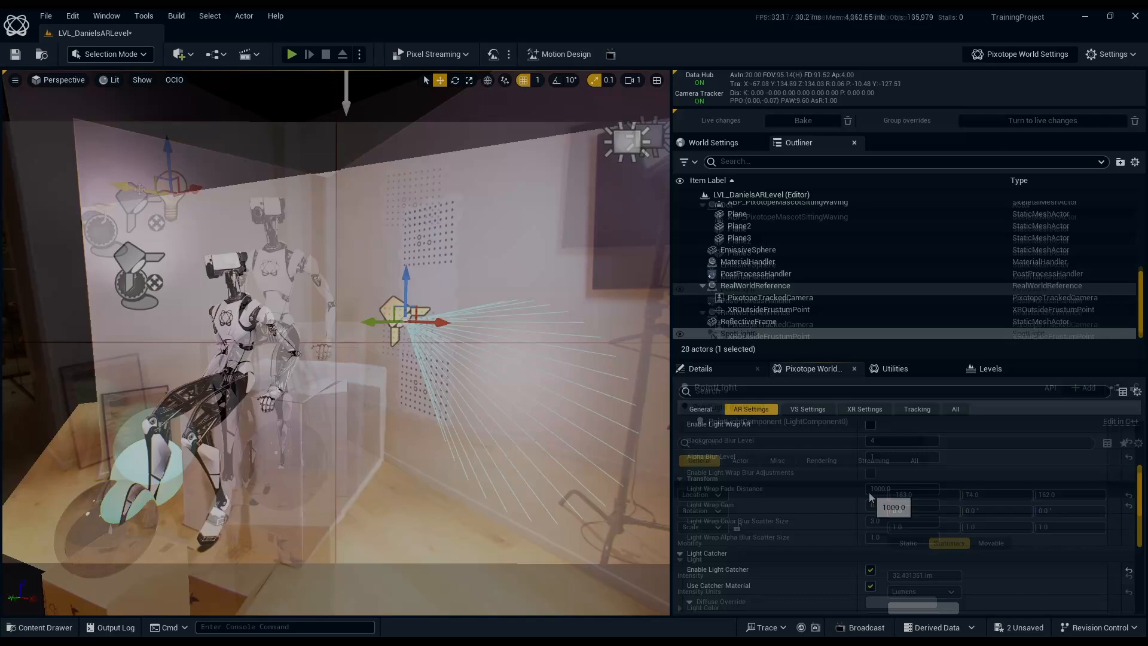
Toggle Enable Light Catcher off and on several times in the AR settings to compare its effect, leaving it enabled
scroll(872, 496, down, 4)
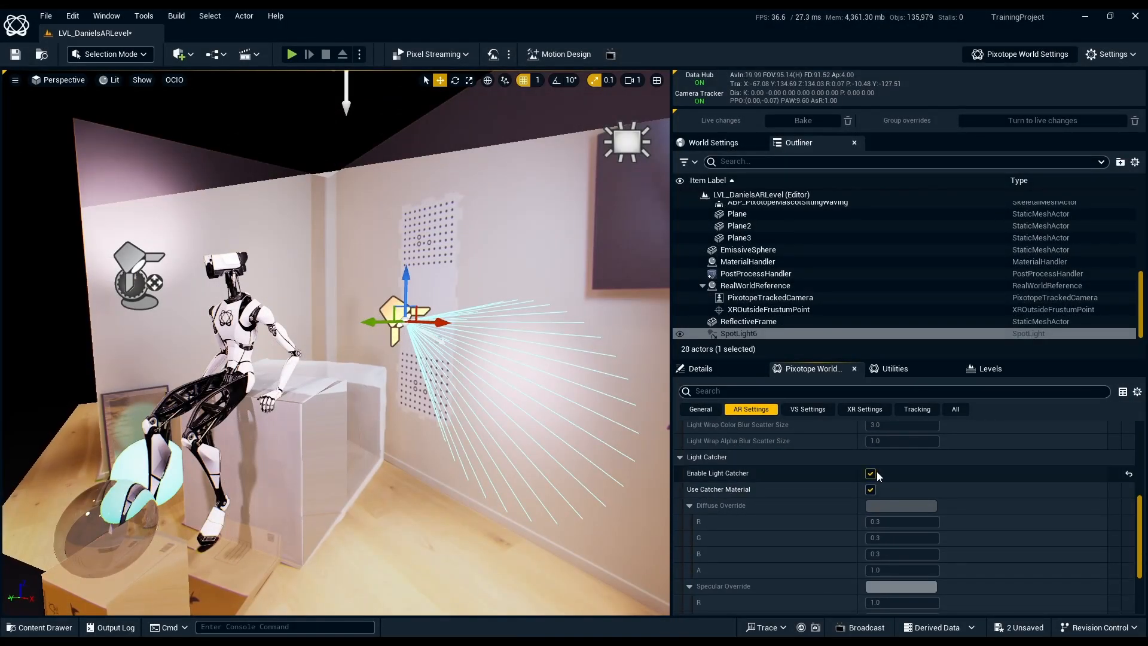
click(870, 474)
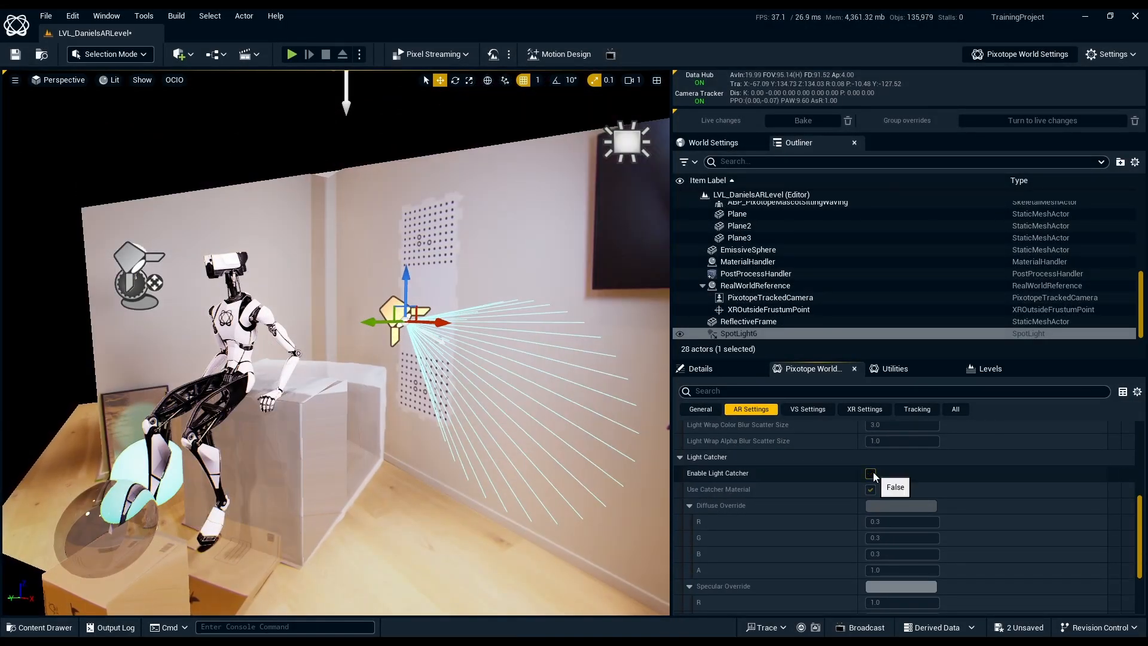
click(872, 476)
click(873, 476)
click(870, 473)
click(872, 475)
click(871, 475)
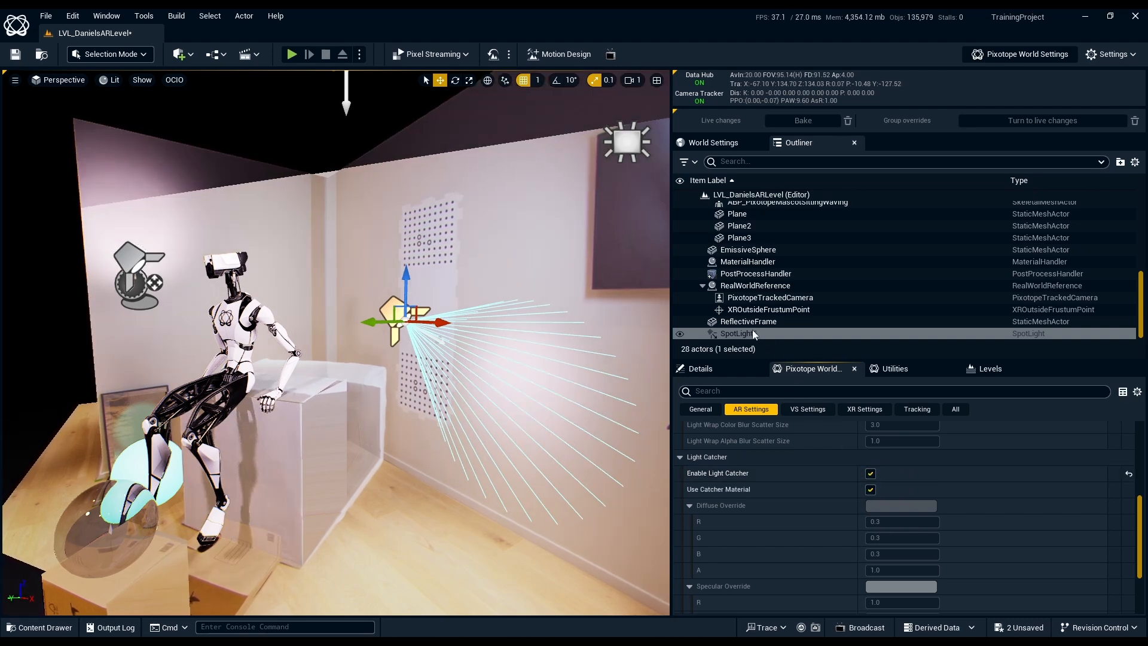
Filter SpotLight6's details for "video" and turn off Light Up Video
click(700, 373)
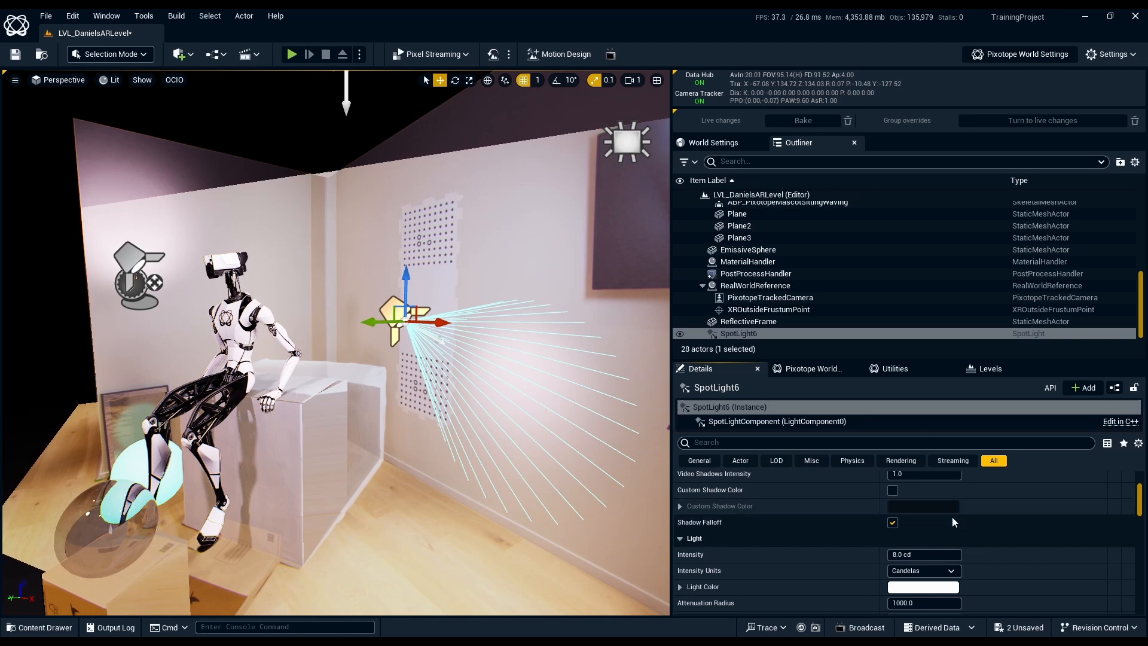
scroll(988, 511, up, 1)
click(808, 444)
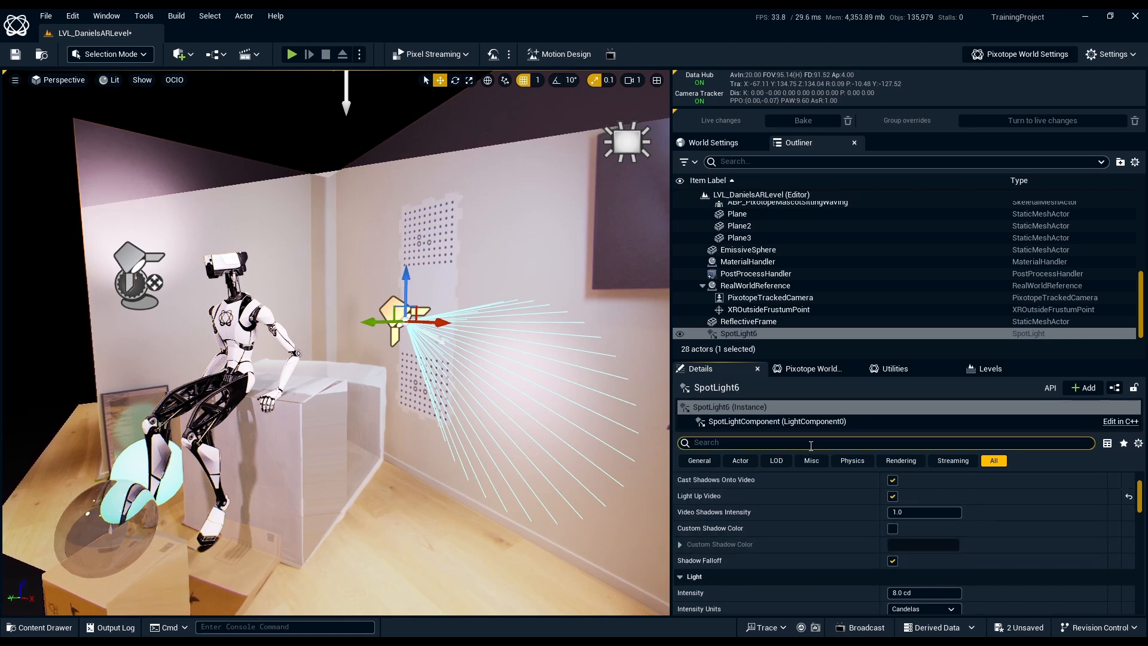
text(video)
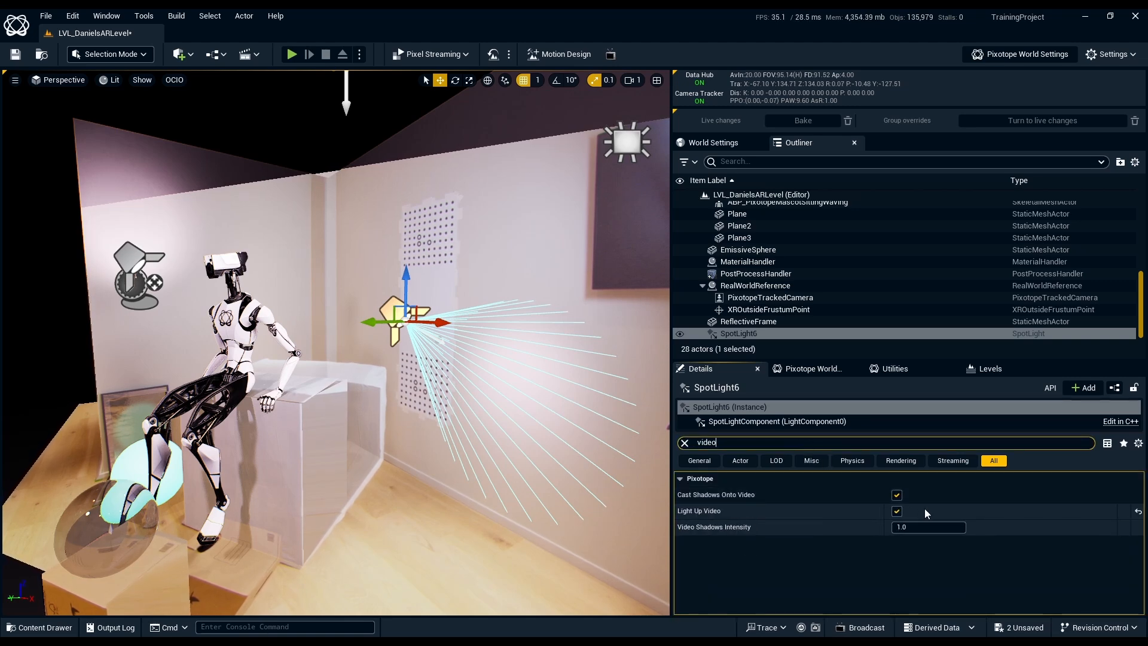
click(898, 513)
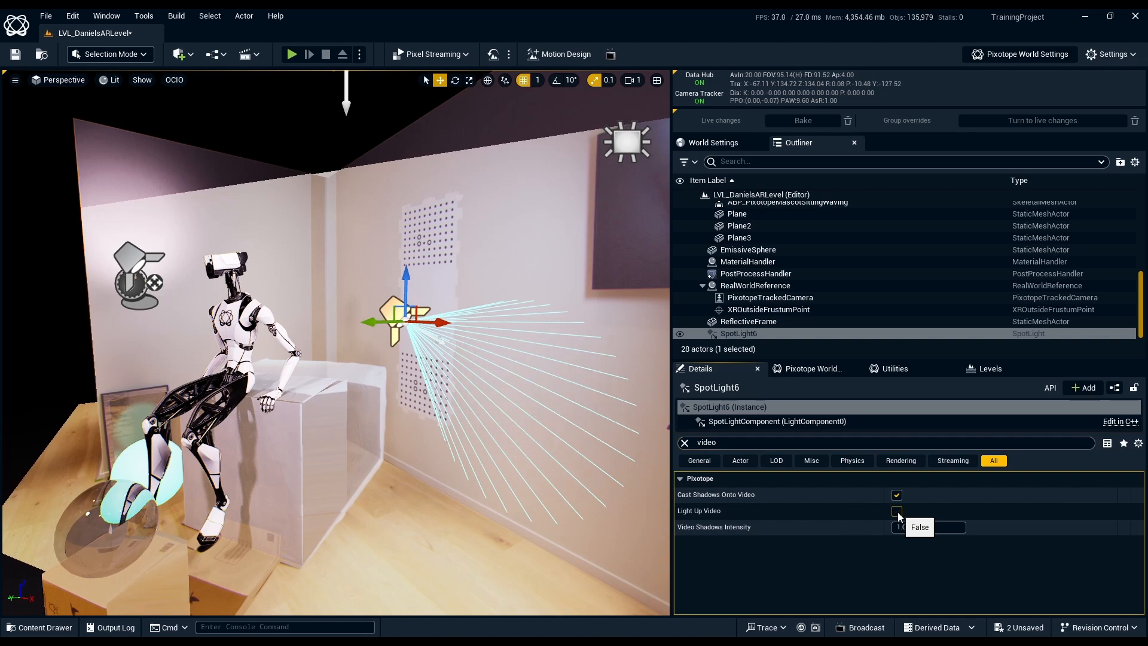
Toggle Light Up Video on and off several times for SpotLight6 to compare how the light affects the video
click(898, 513)
click(897, 513)
click(898, 513)
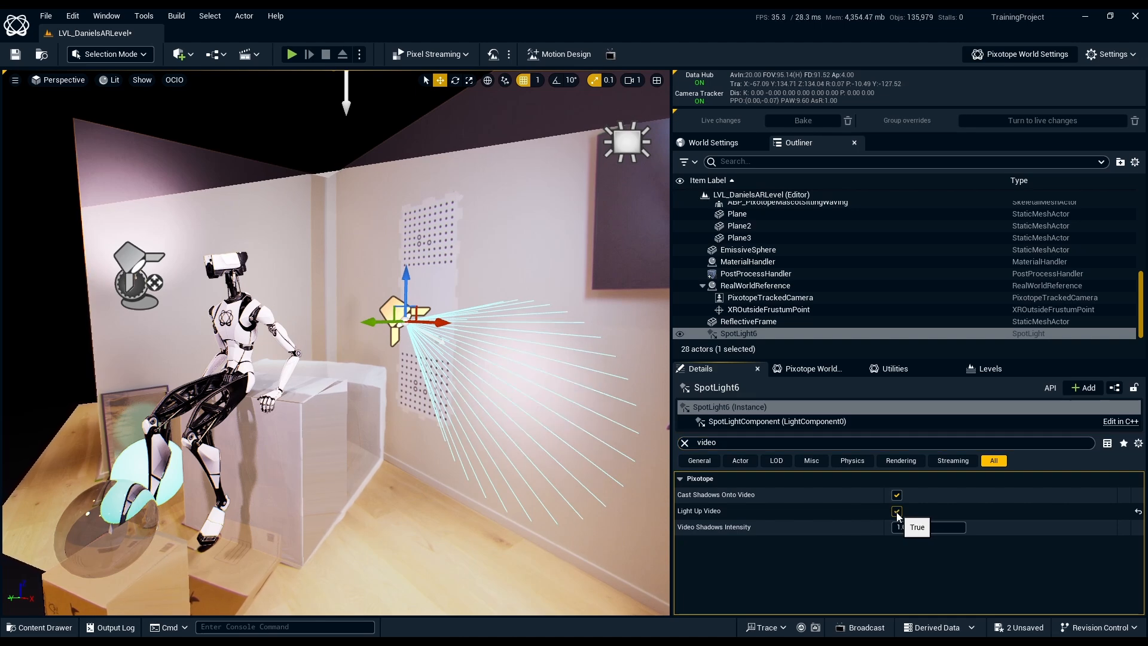
click(897, 513)
click(897, 513)
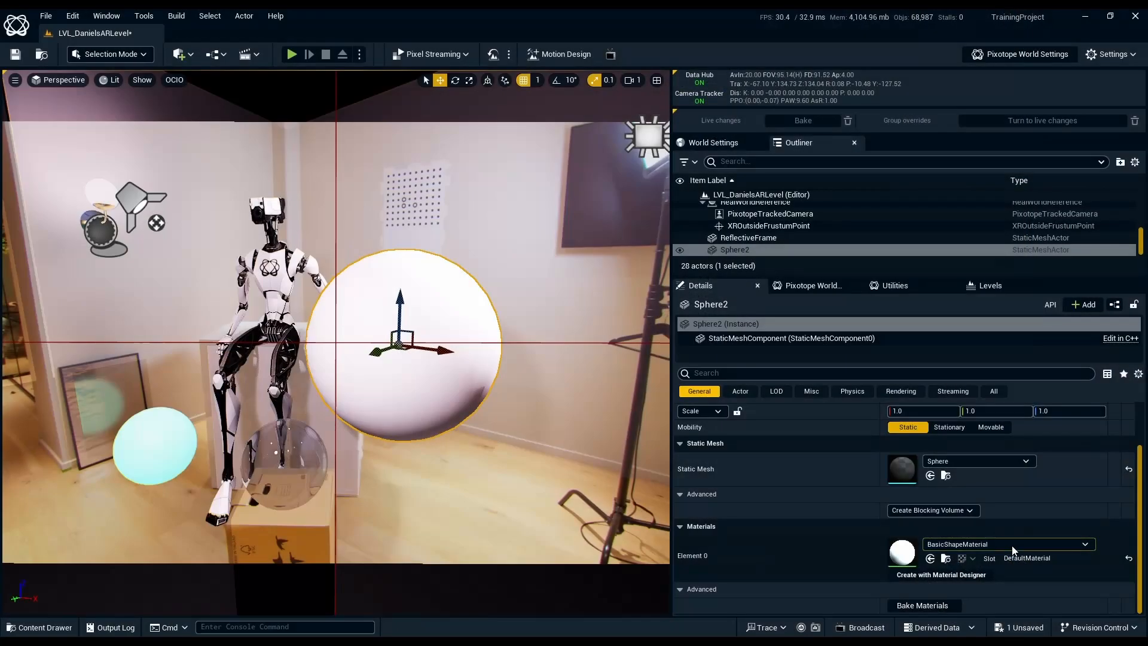
Assign the MI_GlassSphere material to Sphere2's Element 0
click(1010, 545)
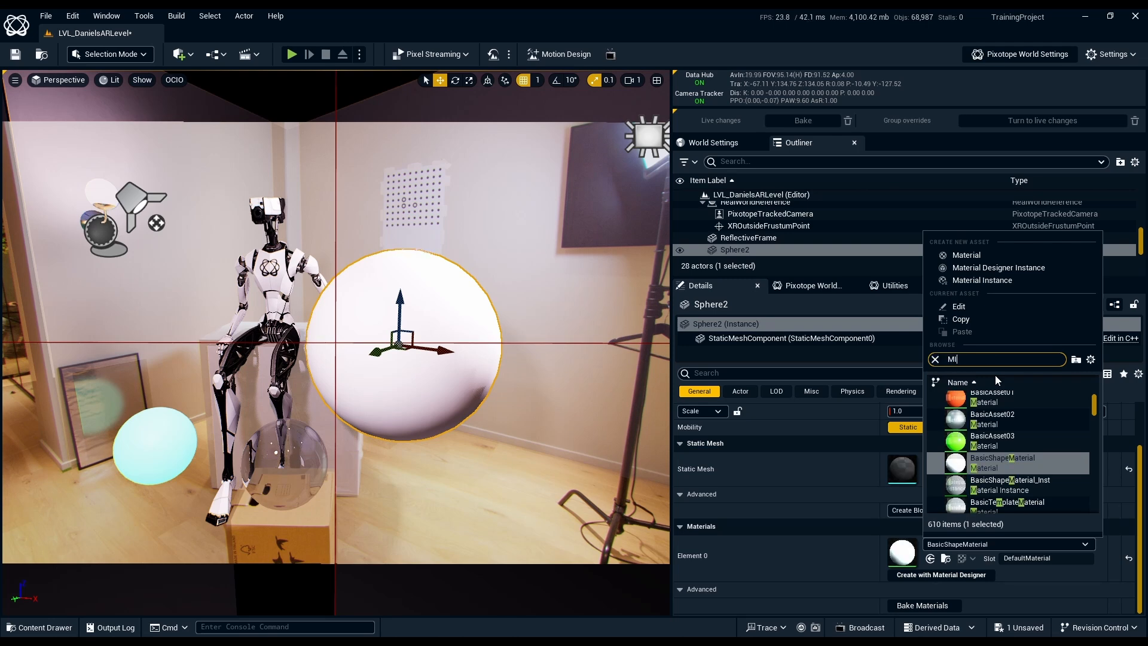
text(MI_G)
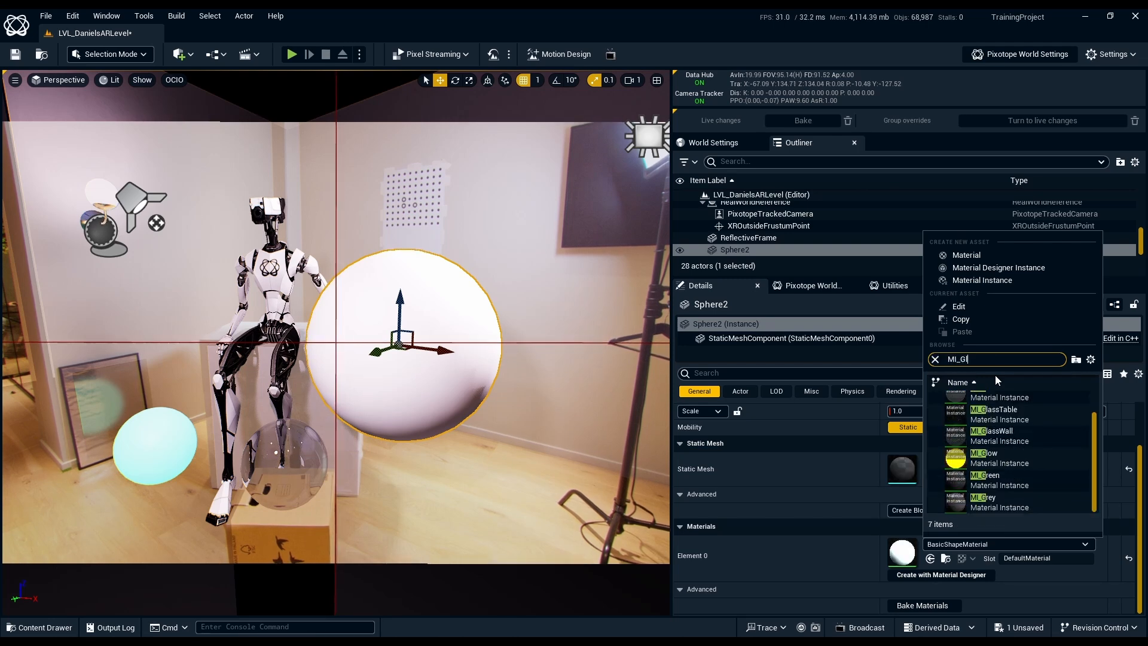
text(lass)
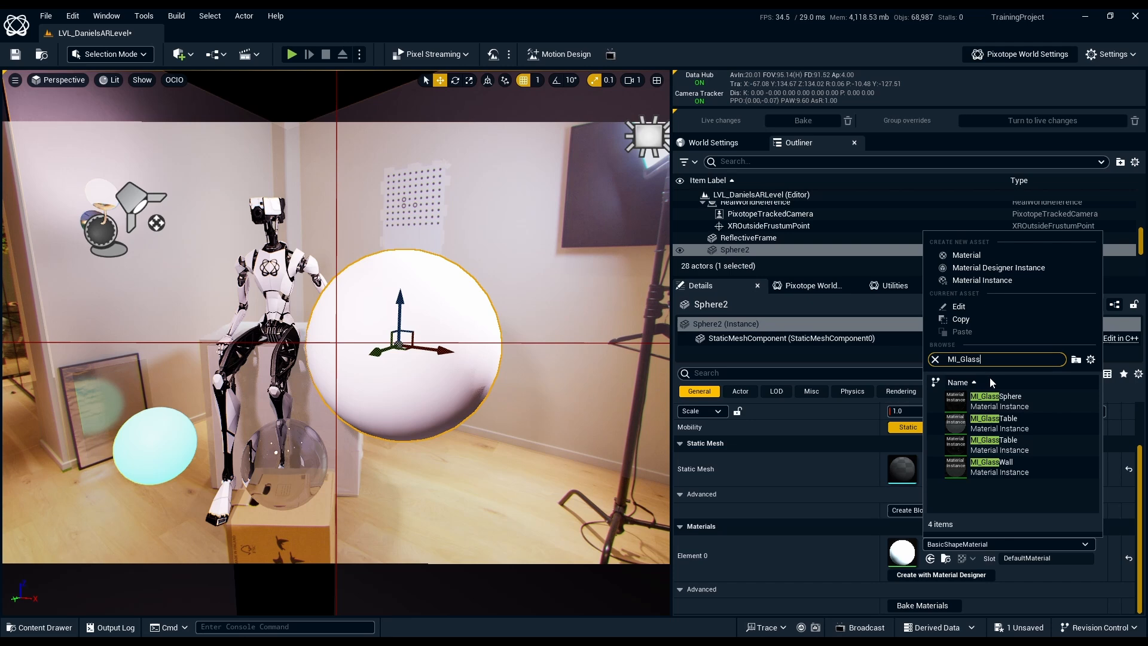
click(1011, 400)
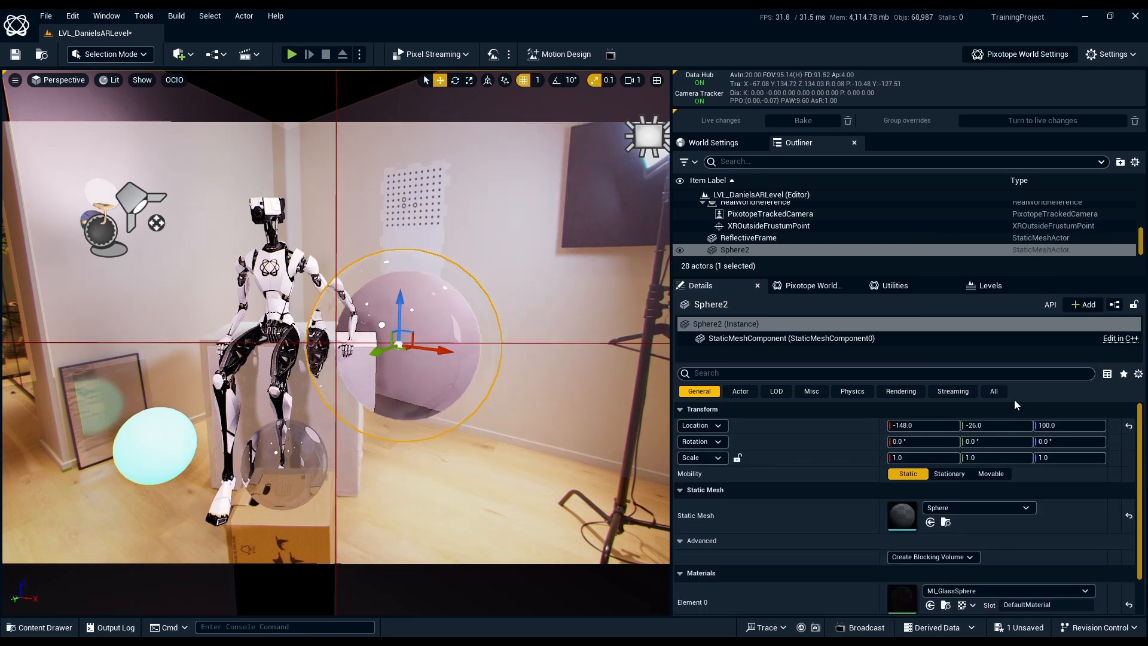
Convert Sphere2 to Translucent, moving the glass sphere along its X axis before and after to compare the video behind it
drag(434, 348, 469, 407)
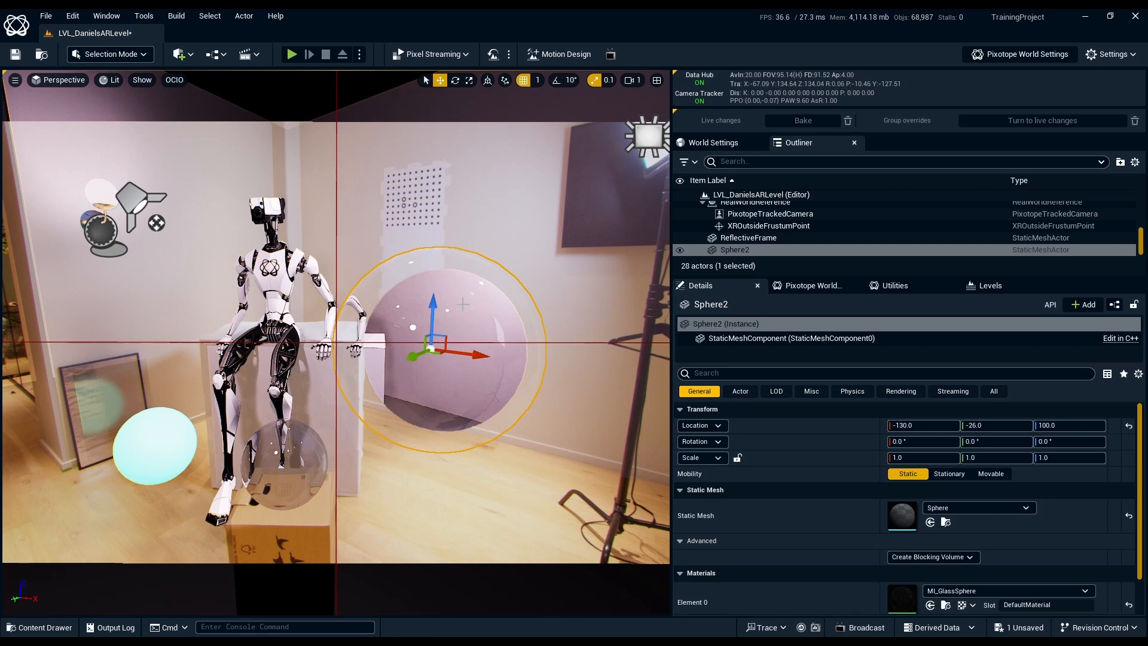
right_click(464, 351)
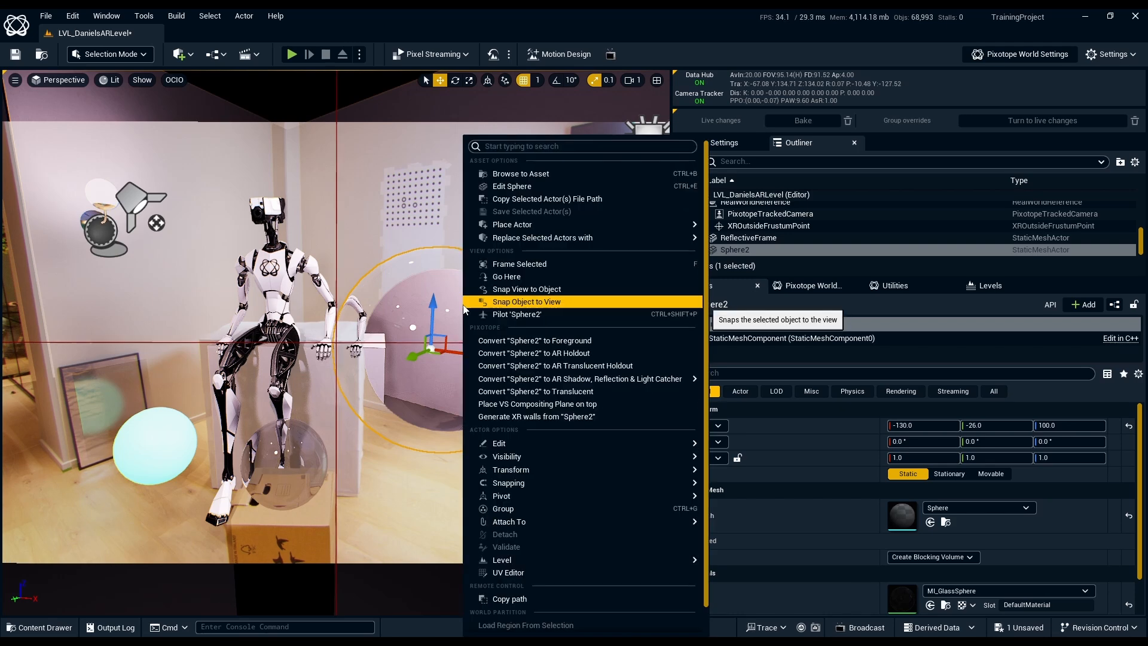
click(545, 392)
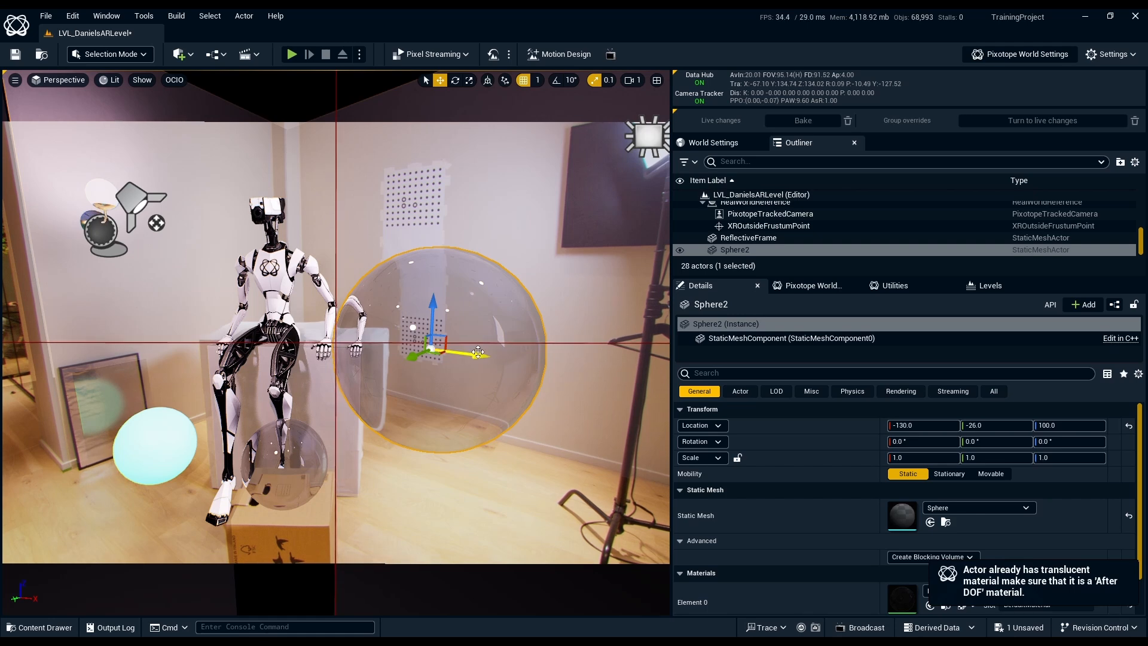
drag(477, 351, 456, 385)
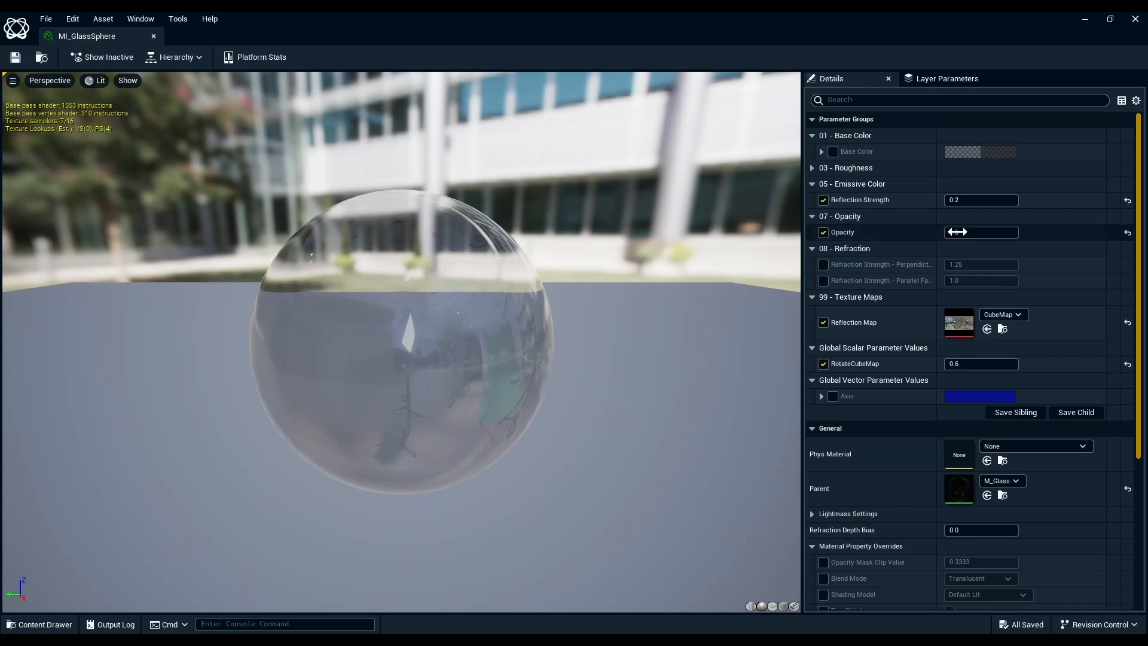
Inspect the CubeMap texture used as MI_GlassSphere's Reflection Map, and reduce the material's RotateCubeMap value
double_click(958, 322)
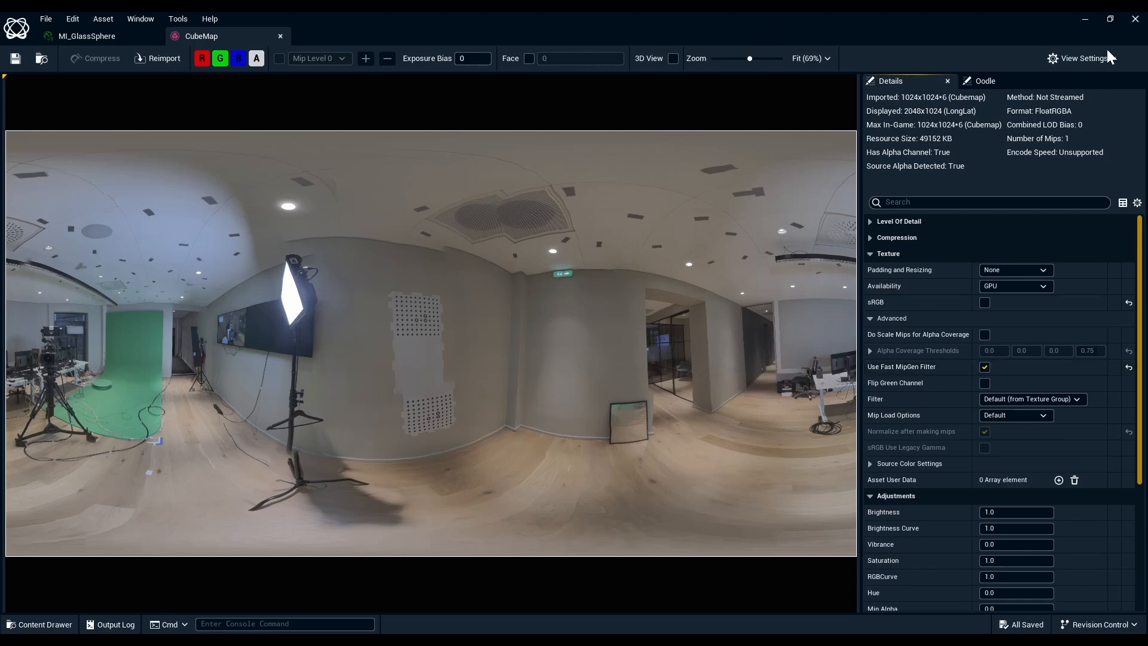
click(280, 36)
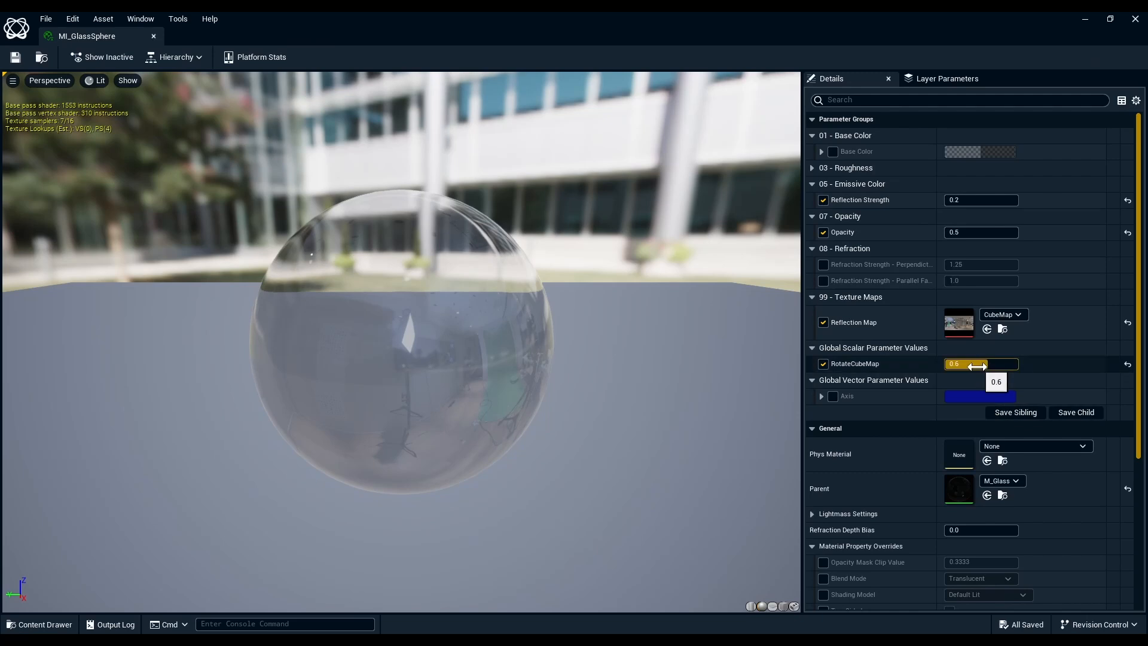
drag(978, 364, 959, 364)
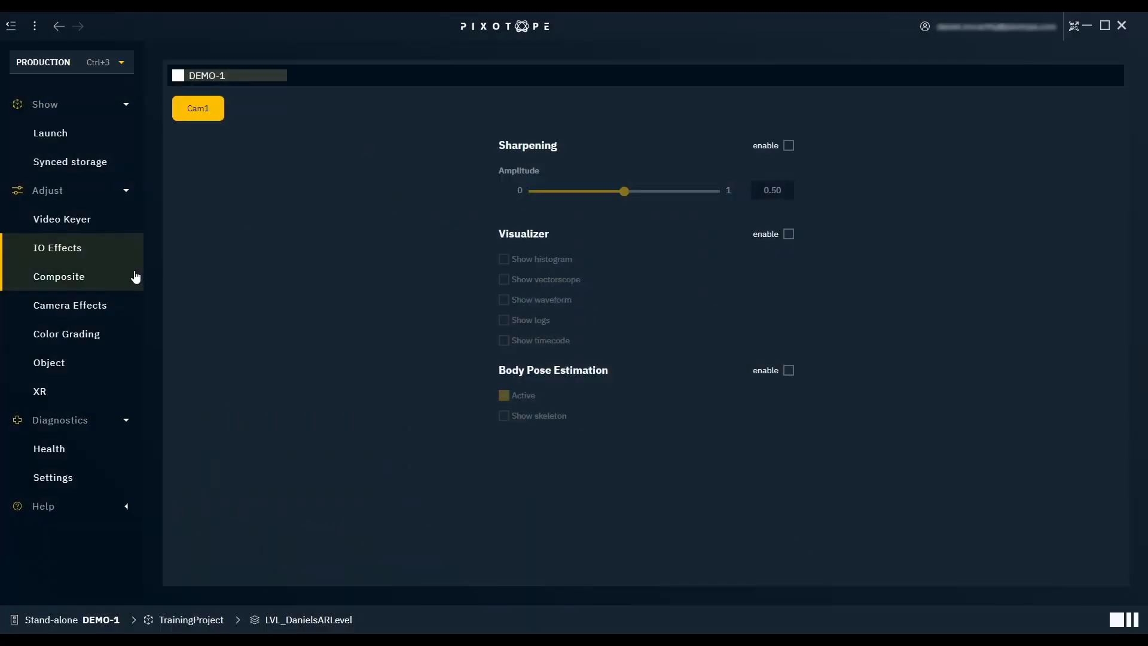
Review the Composite, Camera Effects and Color Grading settings in the Pixotope production controls
click(132, 277)
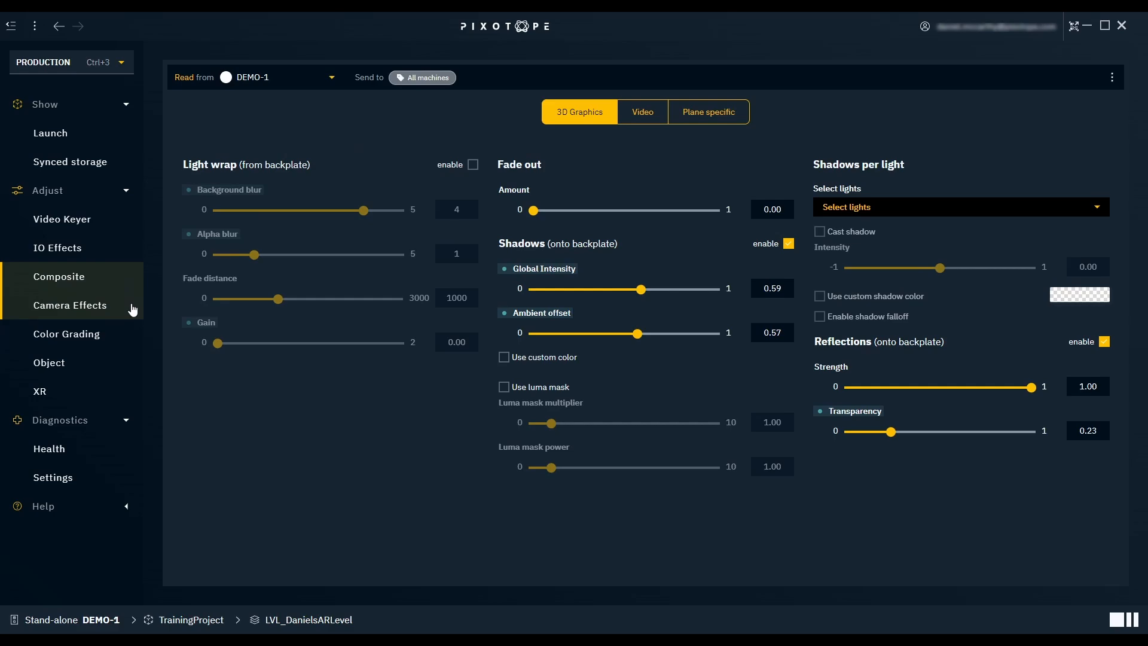
click(133, 308)
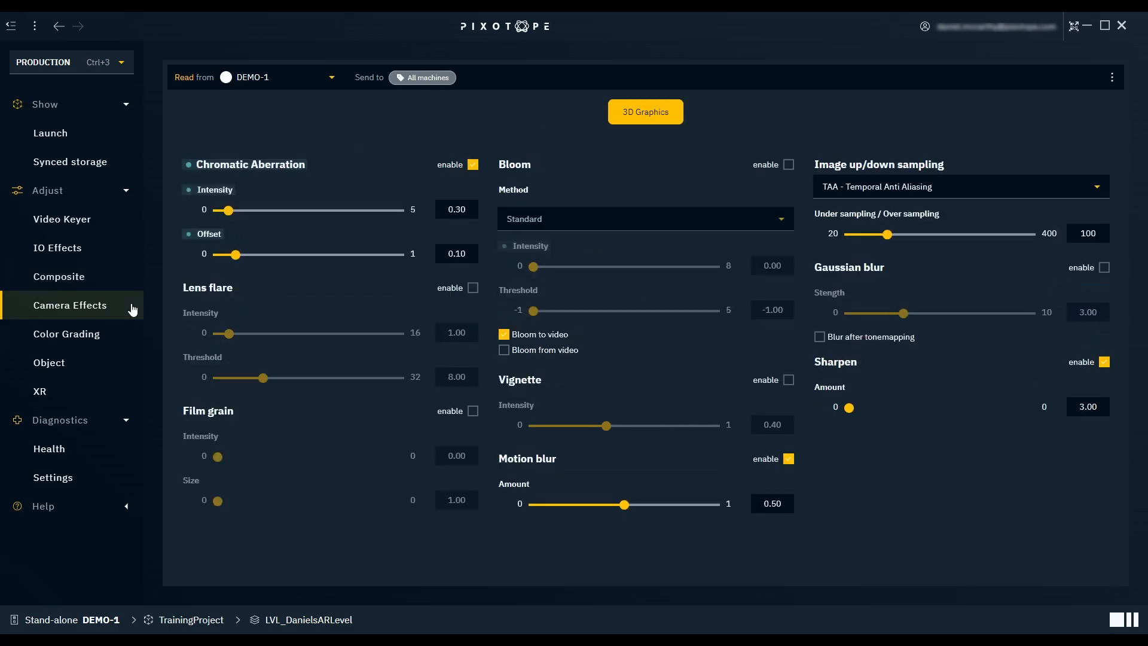
click(119, 341)
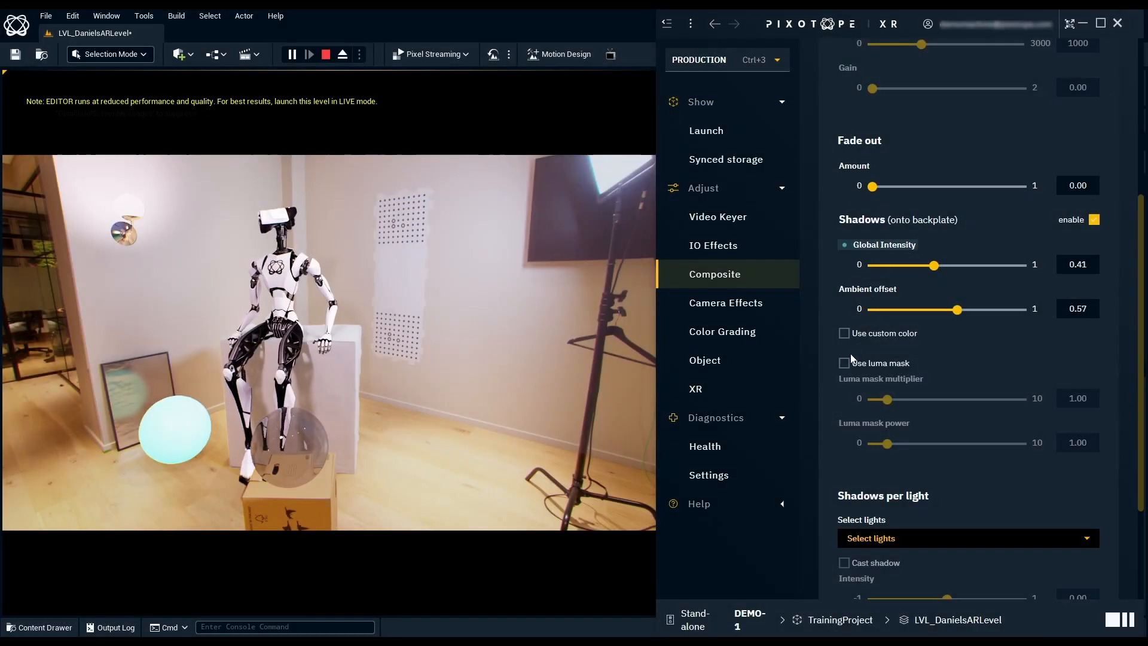
Try out the Fade out amount for the 3D graphics and return it to 0.00
scroll(912, 361, down, 1)
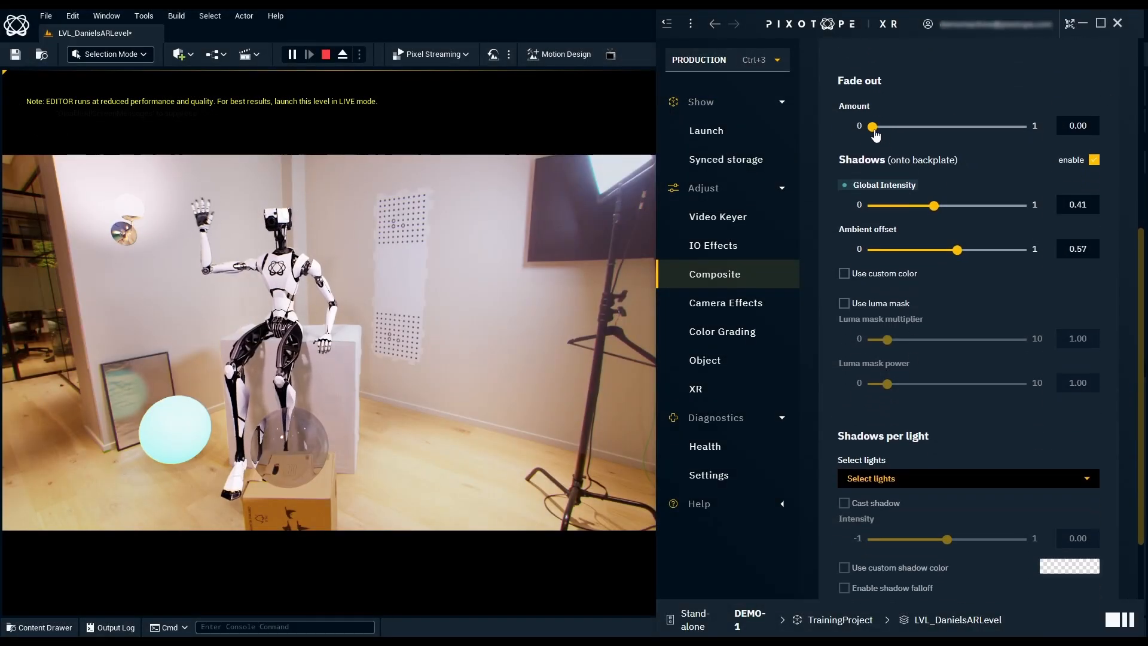
drag(872, 126, 845, 116)
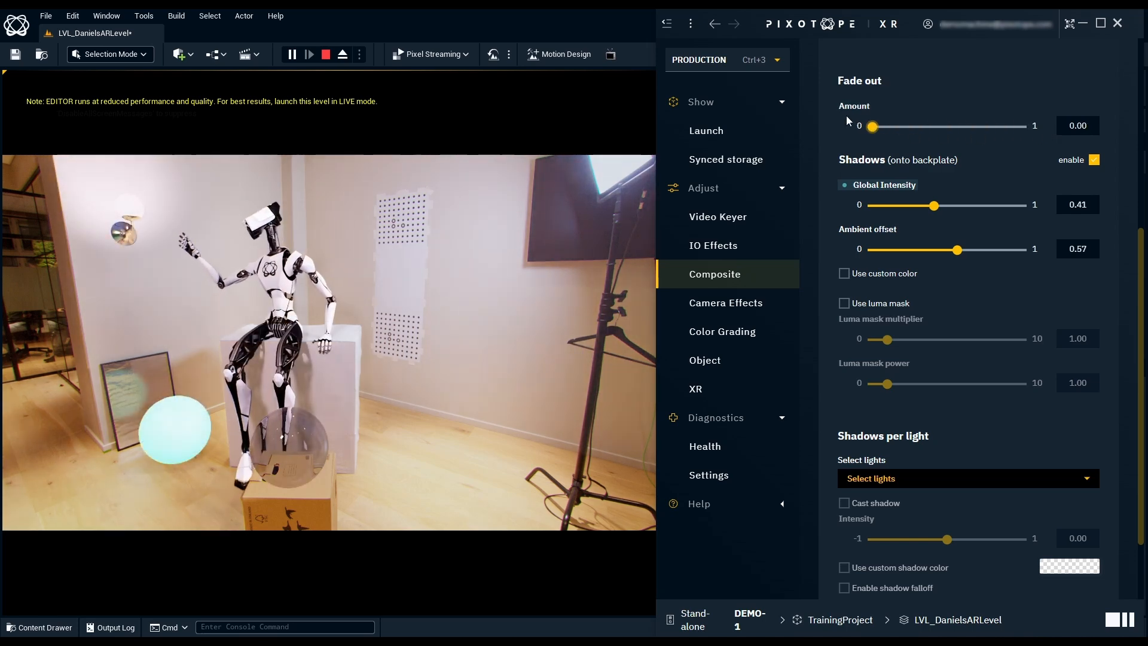
Set the backplate shadows' Global Intensity to 0.44 and Ambient offset to 0.70
mouse_move(865, 189)
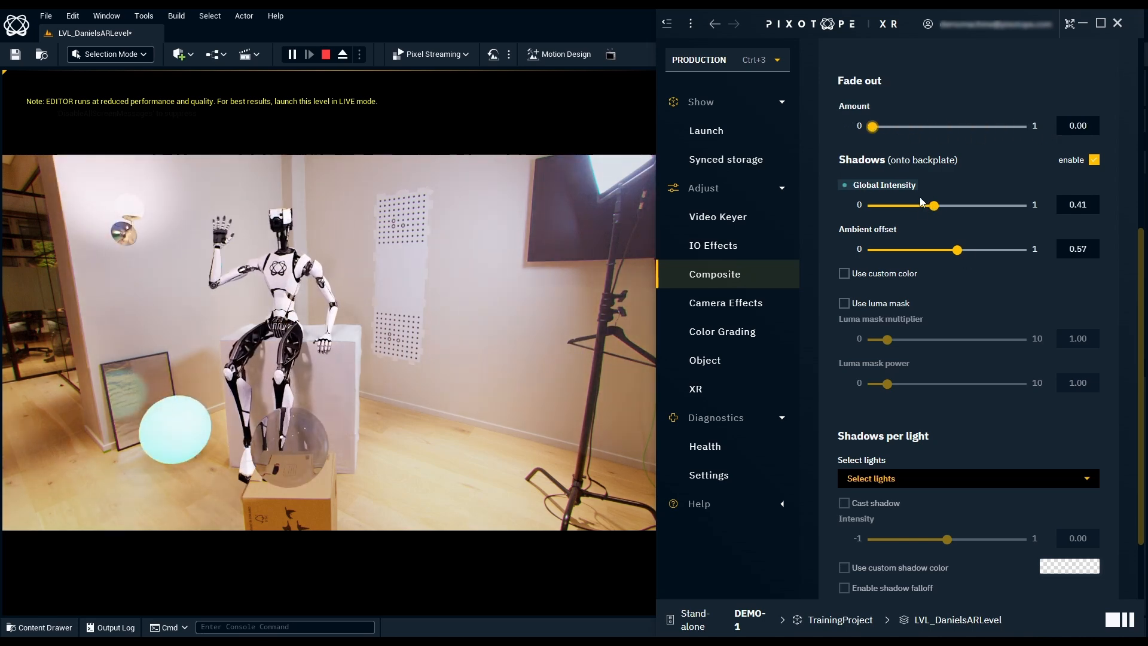
mouse_move(933, 212)
mouse_down()
mouse_move(981, 209)
mouse_move(859, 208)
mouse_move(940, 215)
mouse_up()
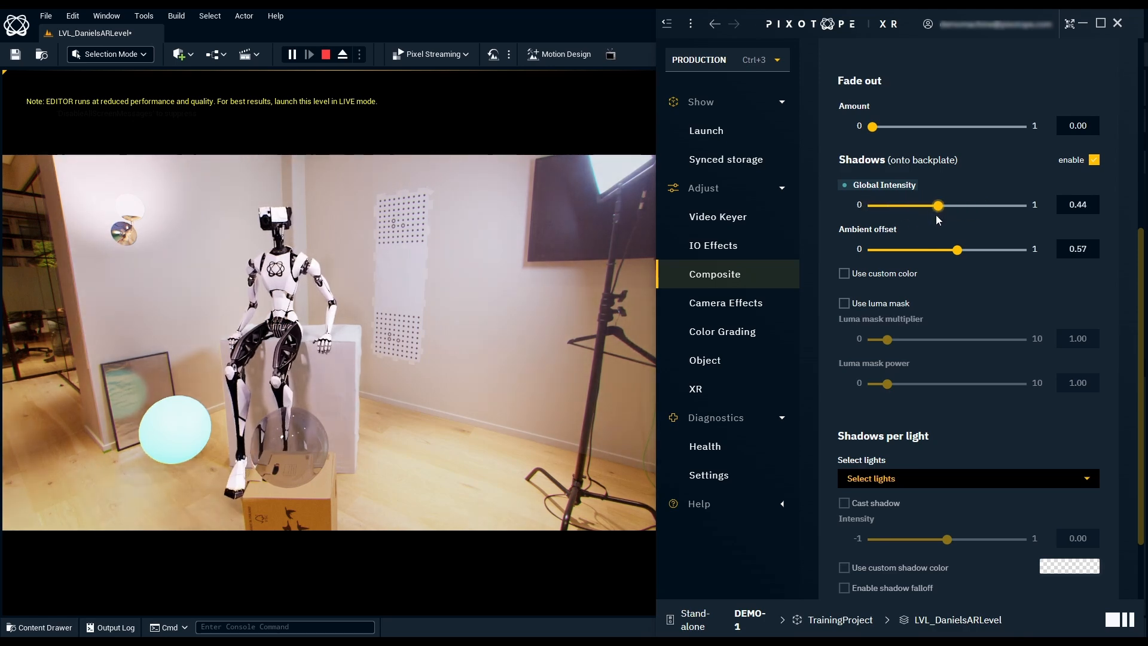
drag(957, 251, 913, 251)
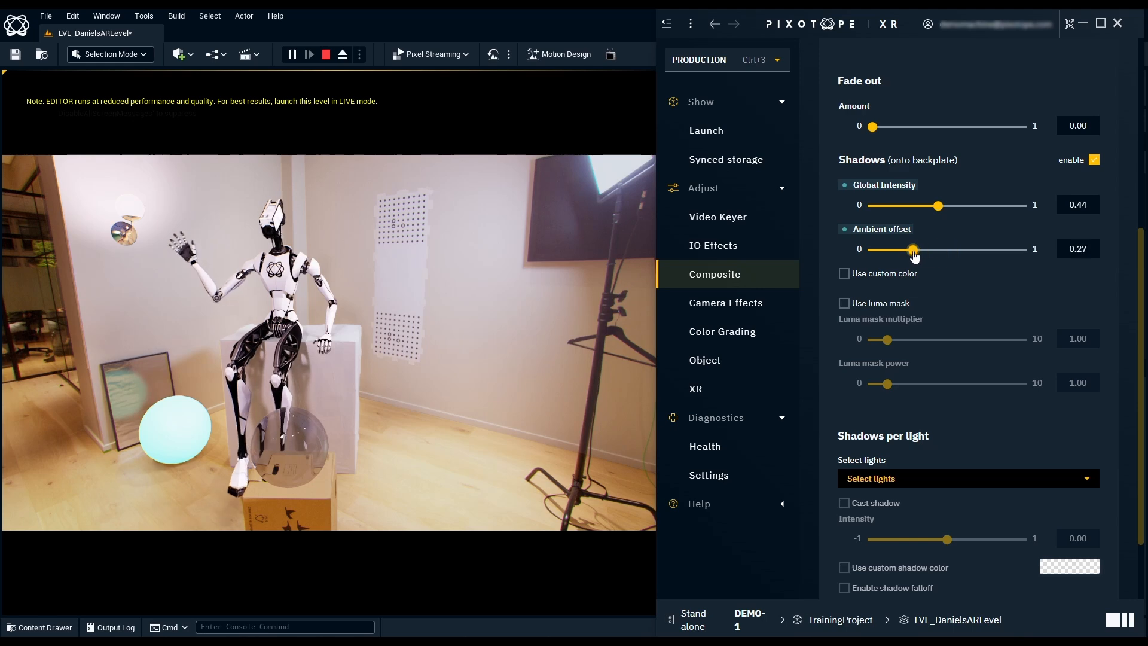
mouse_move(986, 260)
mouse_down()
mouse_move(938, 262)
mouse_move(998, 272)
mouse_move(977, 269)
mouse_up()
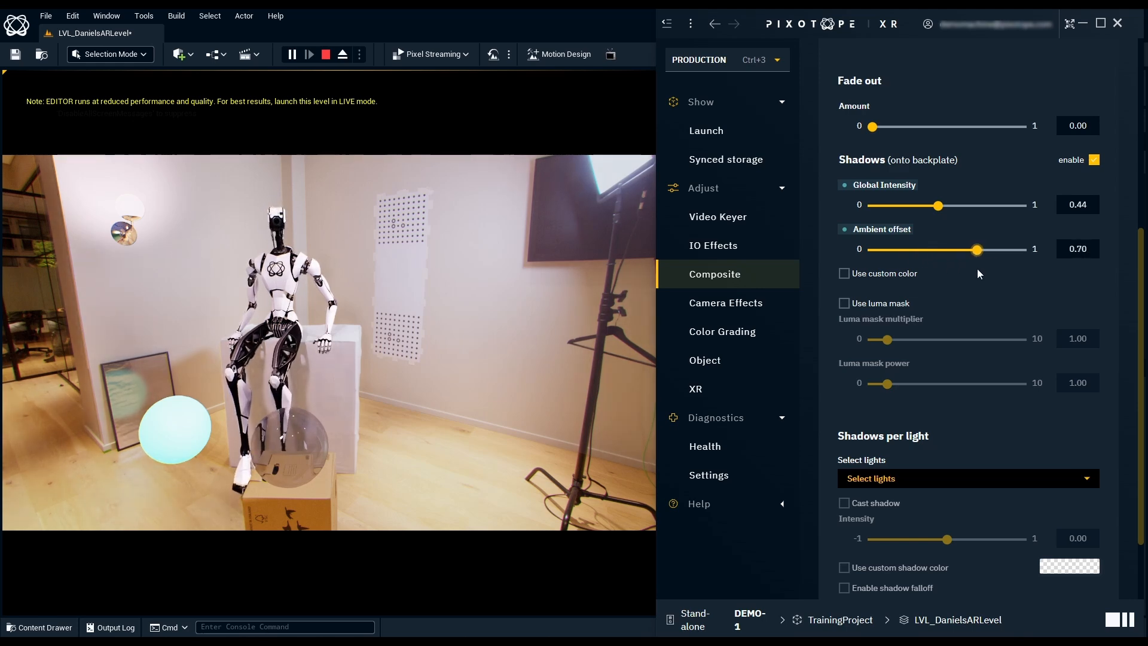
Check which lights can be chosen for per-light shadows, and adjust the Strength of the reflections onto the backplate
scroll(1016, 311, down, 2)
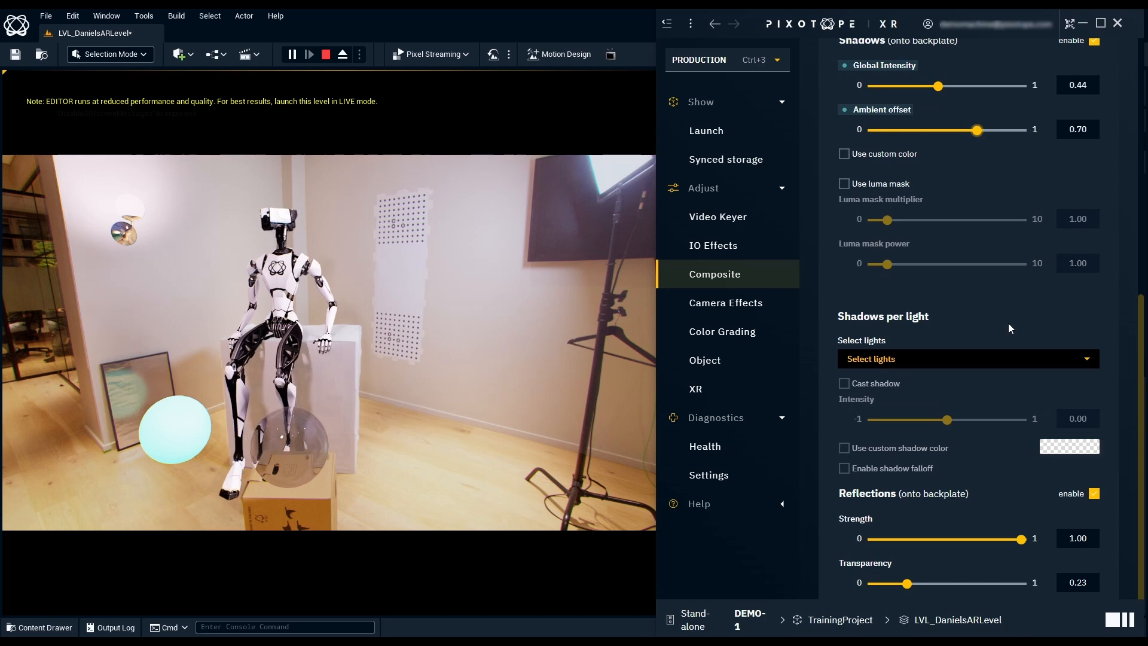
click(927, 360)
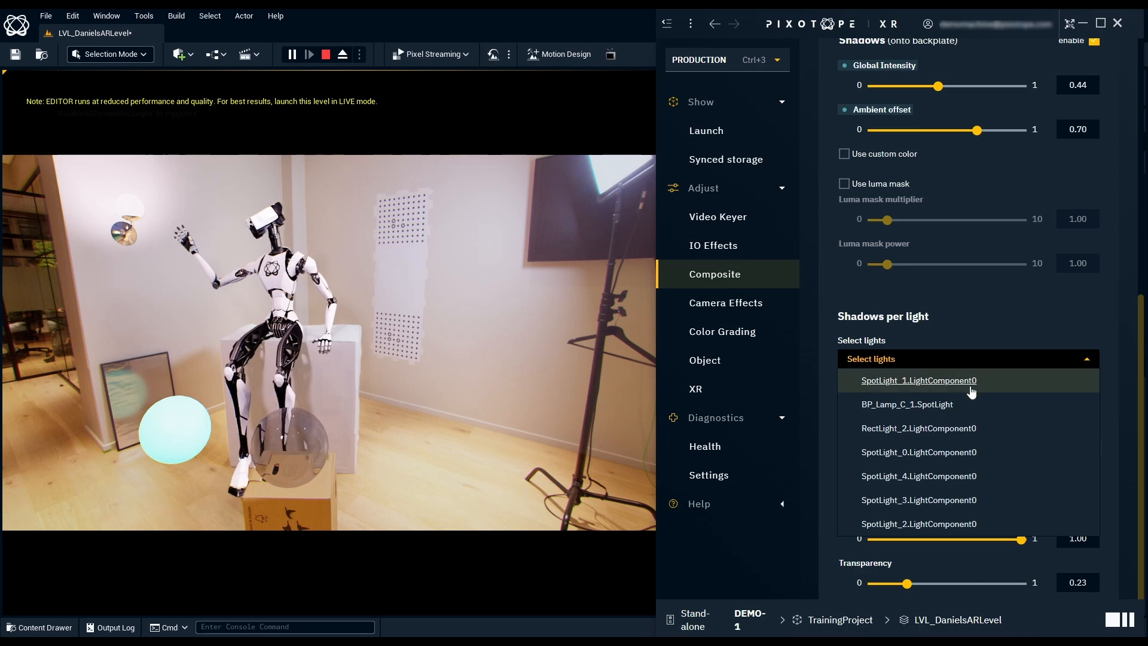
click(1035, 298)
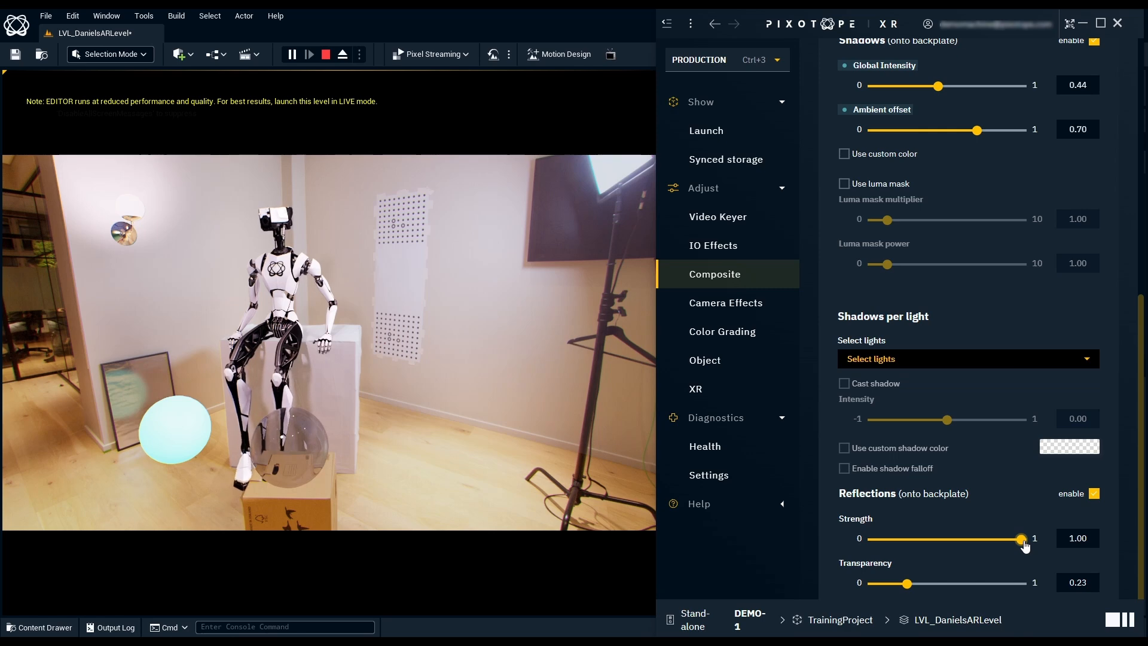
mouse_move(1022, 540)
mouse_down()
mouse_move(878, 549)
mouse_move(990, 544)
mouse_move(1034, 561)
mouse_move(969, 557)
mouse_move(1020, 557)
mouse_up()
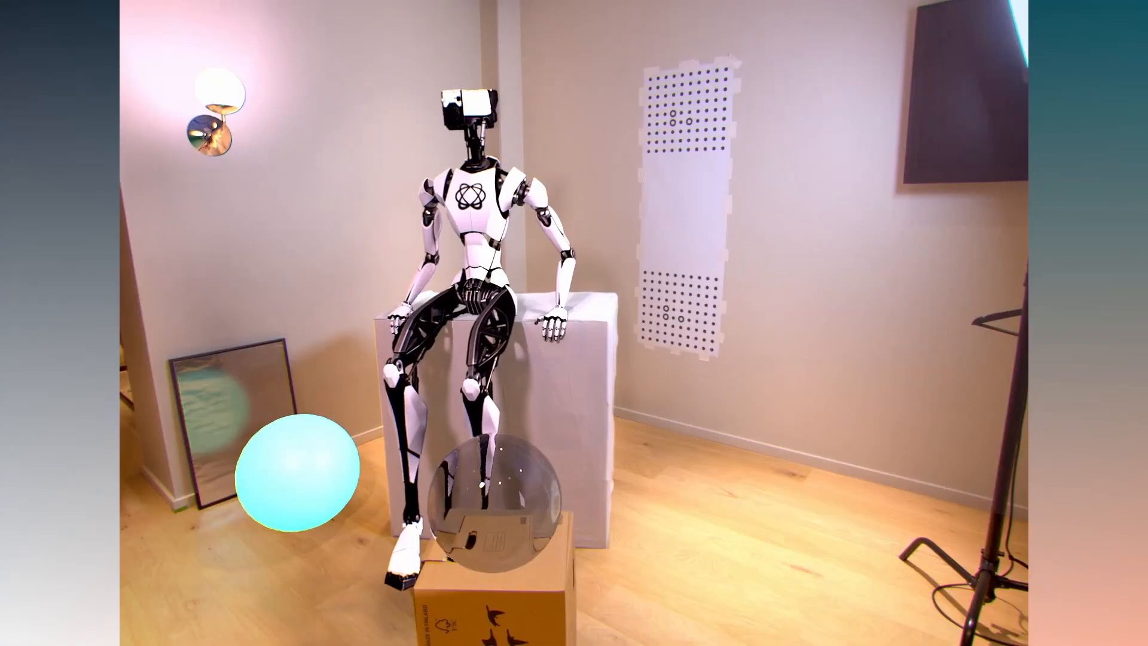